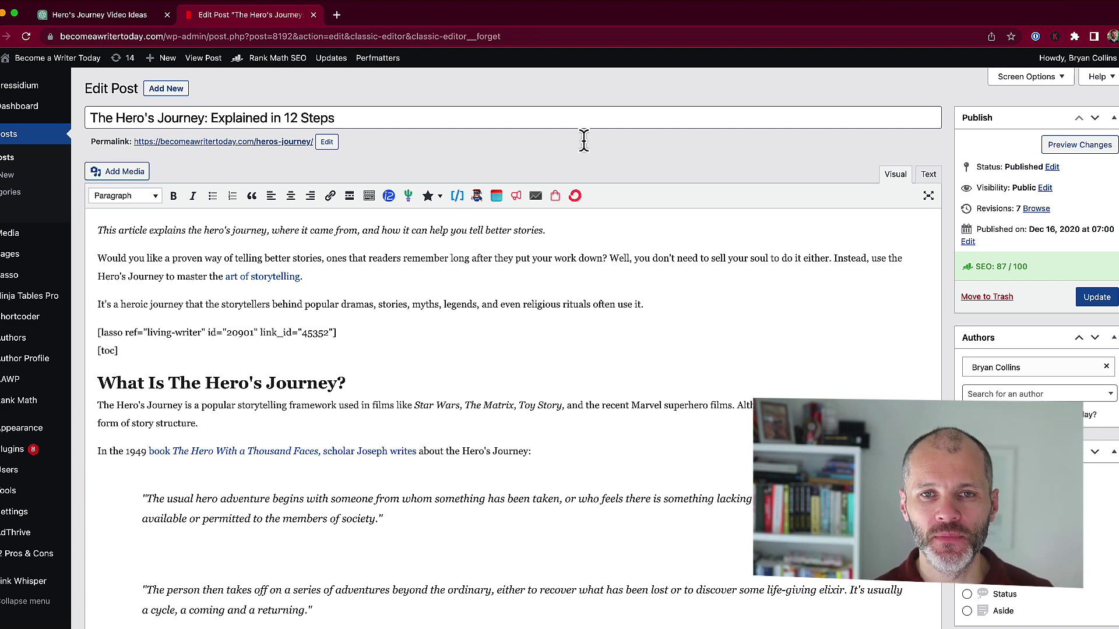
# Switch from the WordPress post to the 'Hero's Journey Video Ideas' ChatGPT chat.
pyautogui.click(142, 16)
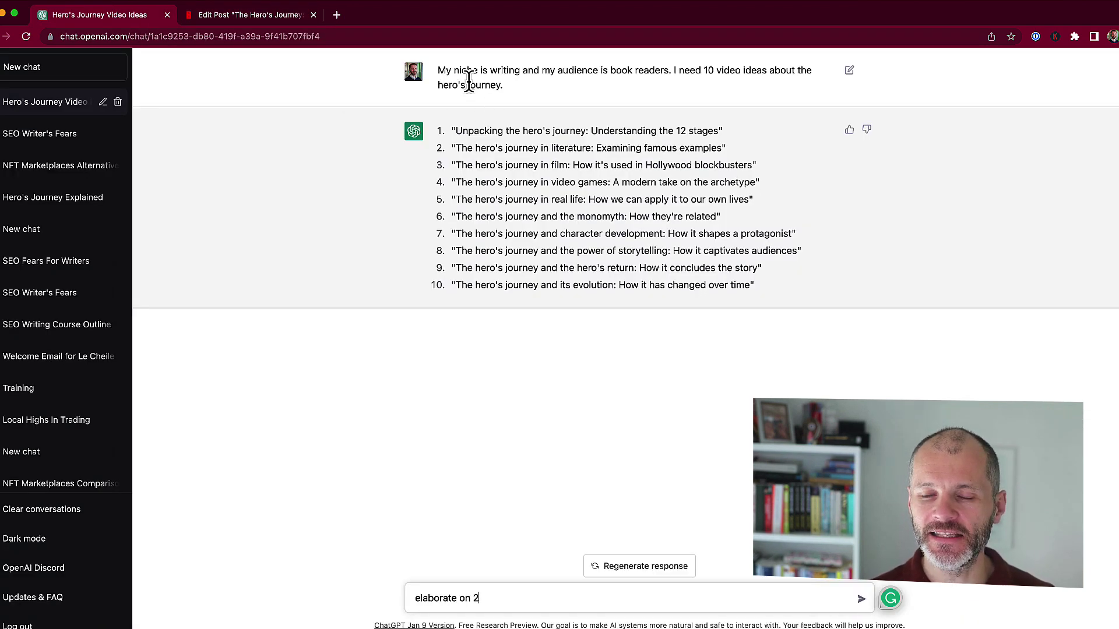
# Highlight the prompt's niche, book-reader audience and 10-video-ideas request, plus the first idea.
pyautogui.moveTo(445, 77); pyautogui.dragTo(479, 76)
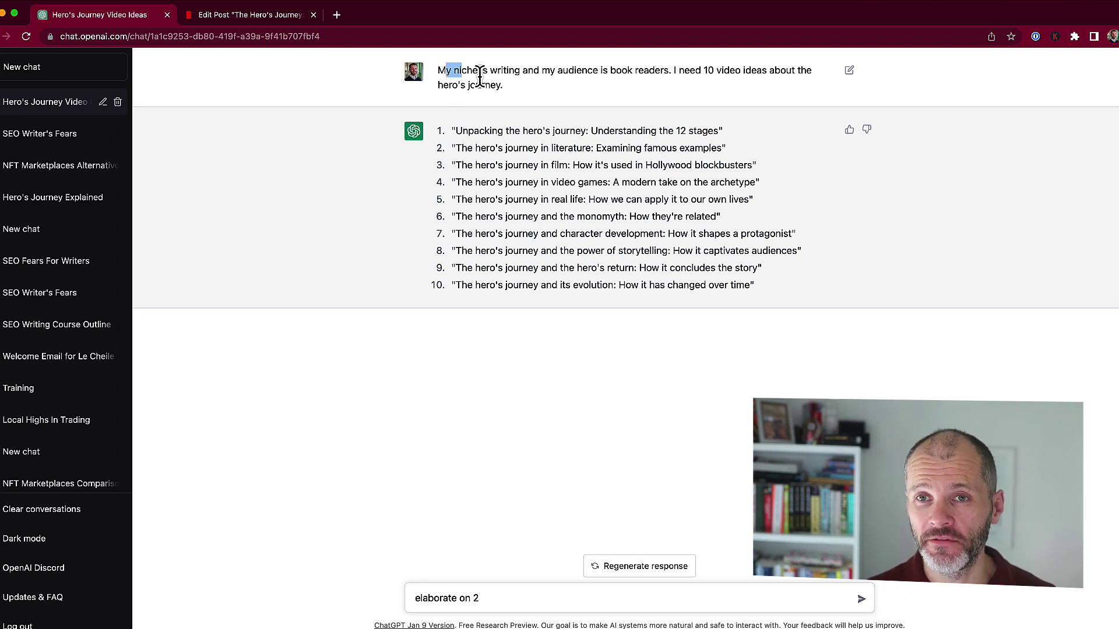
pyautogui.moveTo(577, 74); pyautogui.dragTo(669, 71)
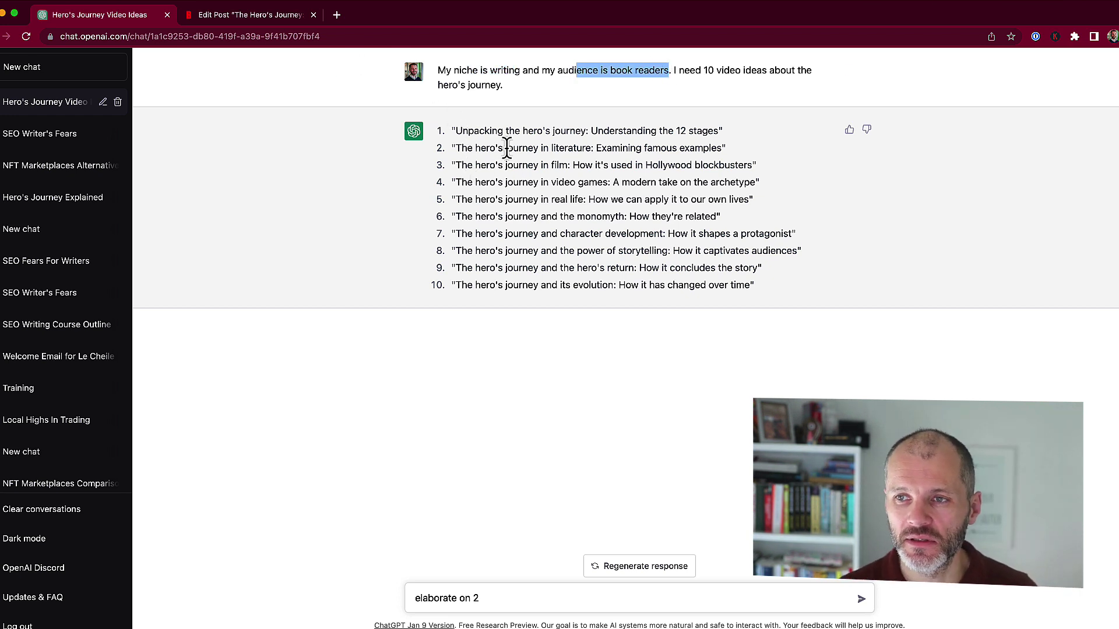
pyautogui.moveTo(625, 71); pyautogui.dragTo(606, 71)
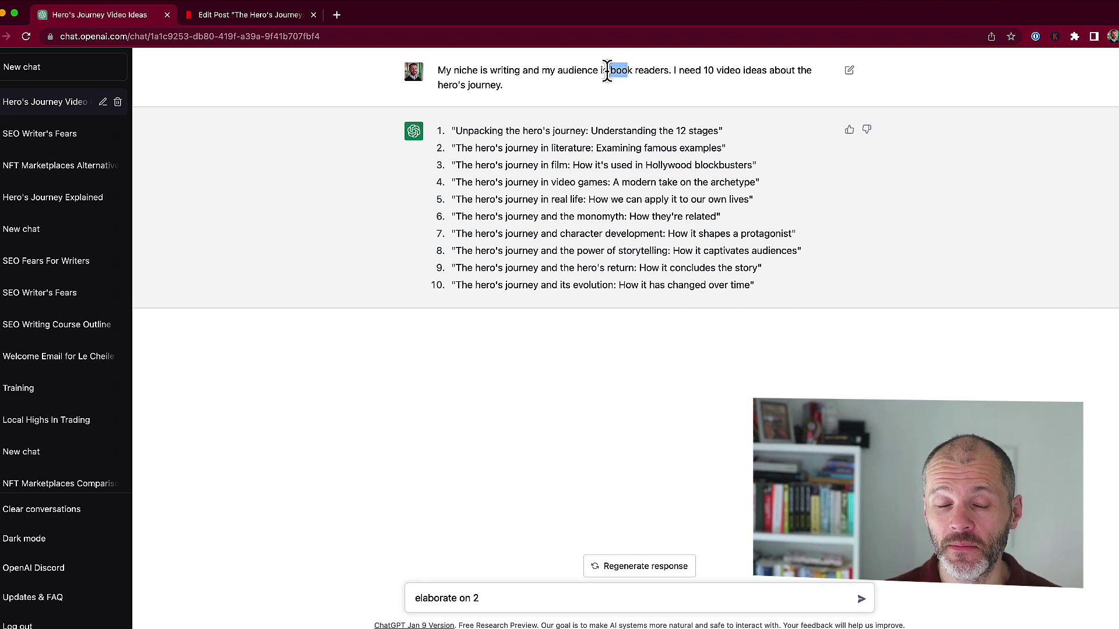
pyautogui.moveTo(702, 71); pyautogui.dragTo(737, 74)
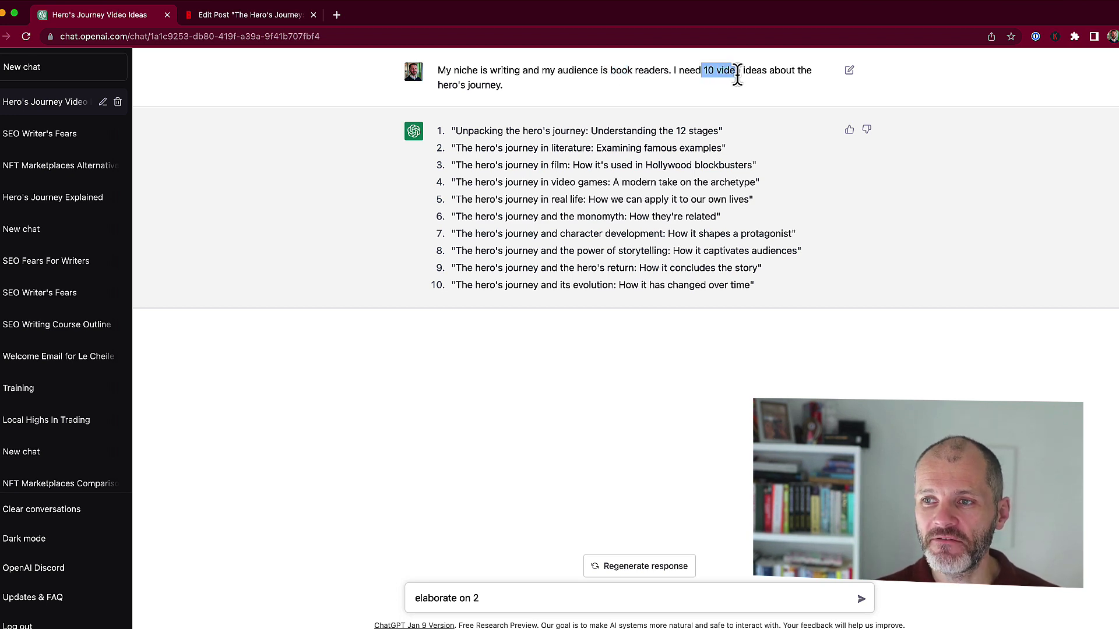
pyautogui.moveTo(452, 130); pyautogui.dragTo(721, 130)
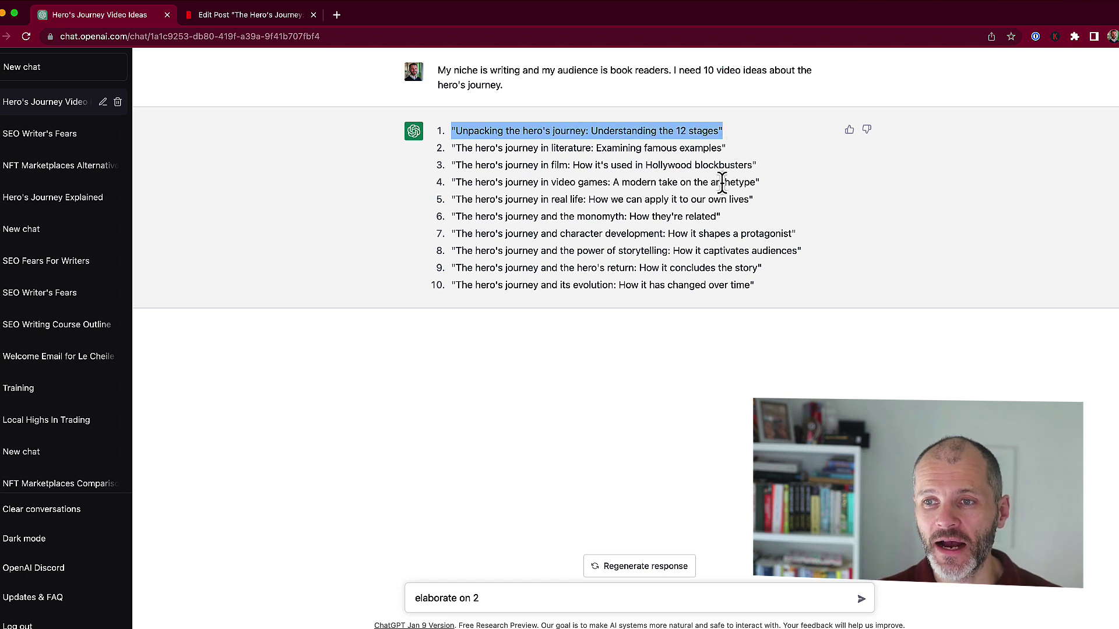
# Compare the WordPress post's title with video idea 1, then come back to the chat.
pyautogui.click(285, 22)
pyautogui.moveTo(351, 118); pyautogui.dragTo(94, 119)
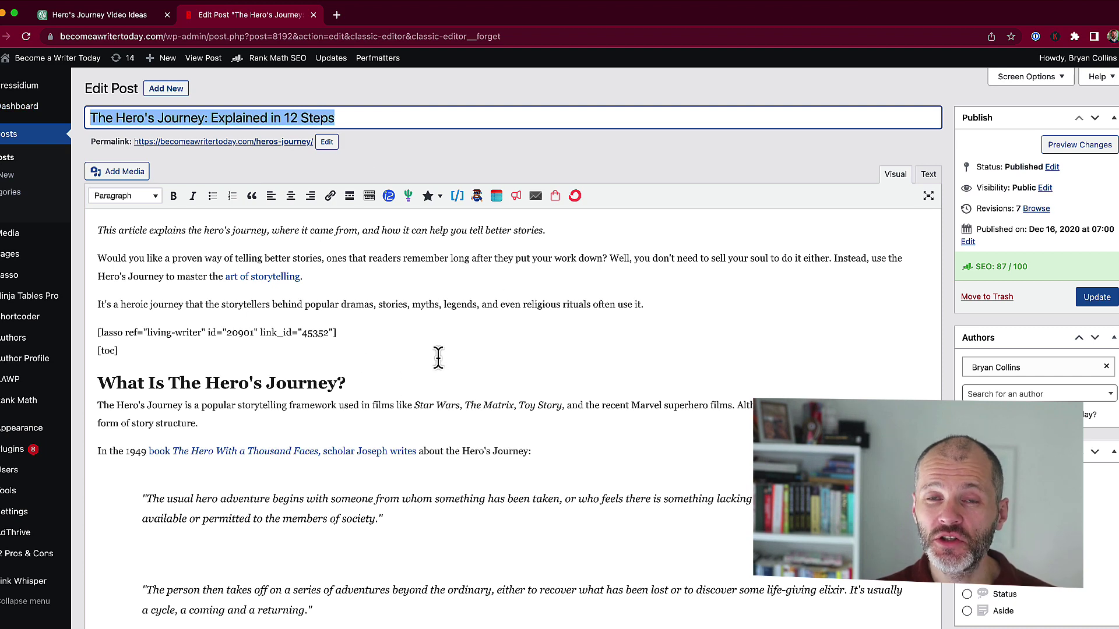
pyautogui.click(128, 16)
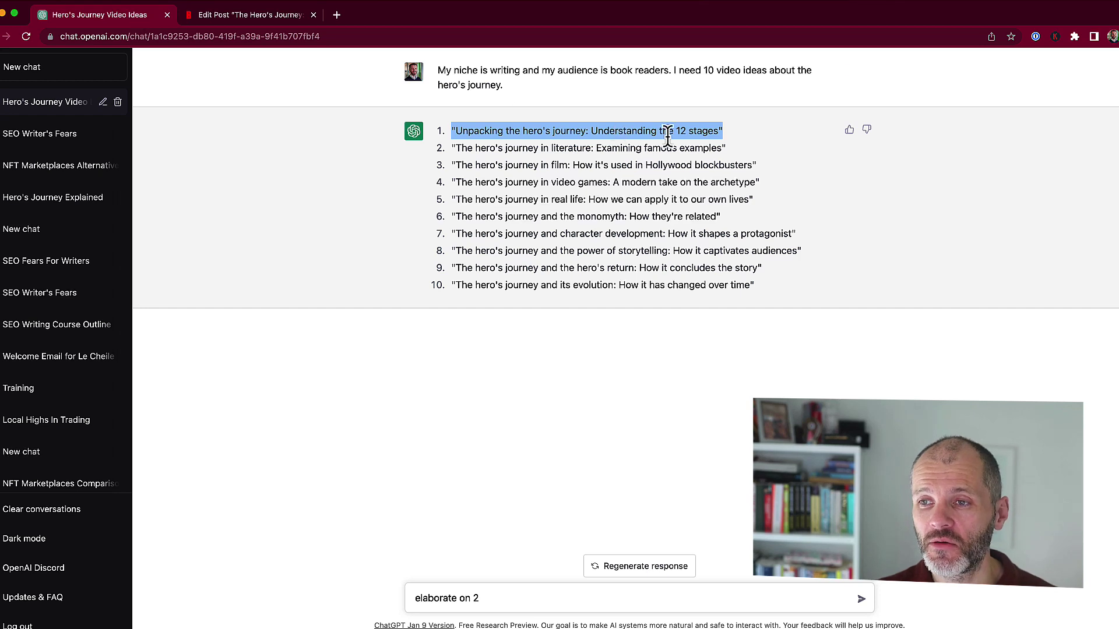
# Highlight ideas 2 onward: monomyth, character development, power of storytelling and the hero's return.
pyautogui.moveTo(465, 164); pyautogui.dragTo(519, 150)
pyautogui.click(475, 152)
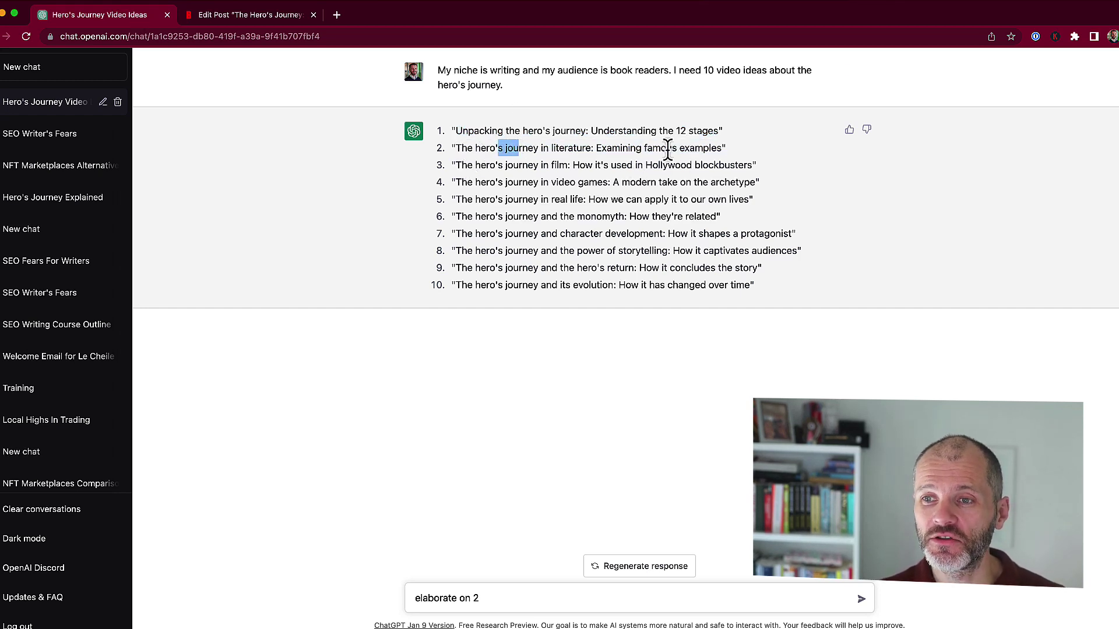
pyautogui.click(569, 168)
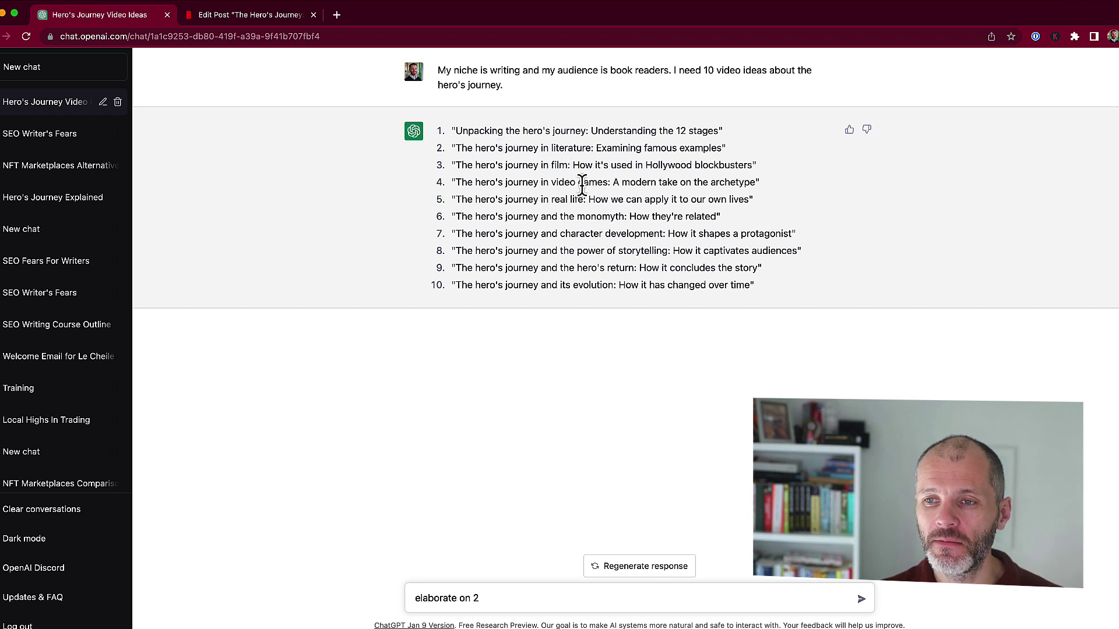
pyautogui.moveTo(545, 216); pyautogui.dragTo(638, 218)
pyautogui.click(551, 230)
pyautogui.moveTo(551, 230); pyautogui.dragTo(641, 233)
pyautogui.moveTo(558, 251); pyautogui.dragTo(609, 269)
pyautogui.click(607, 285)
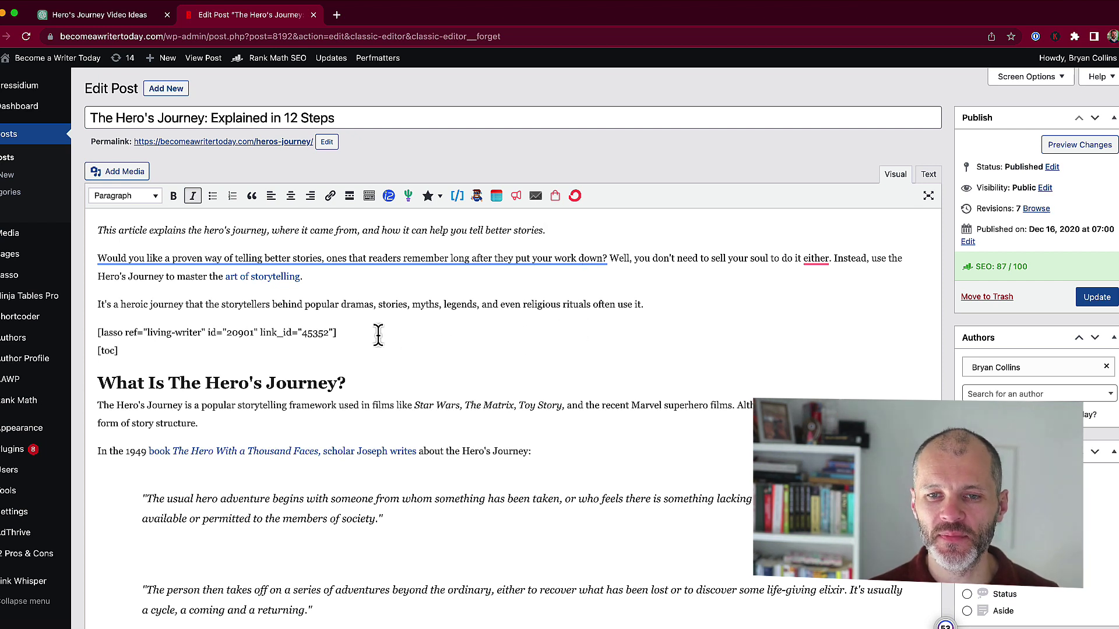
# Select the whole hero's journey post, past its italic opener and shortcodes, and return to ChatGPT.
pyautogui.moveTo(580, 234); pyautogui.dragTo(50, 237)
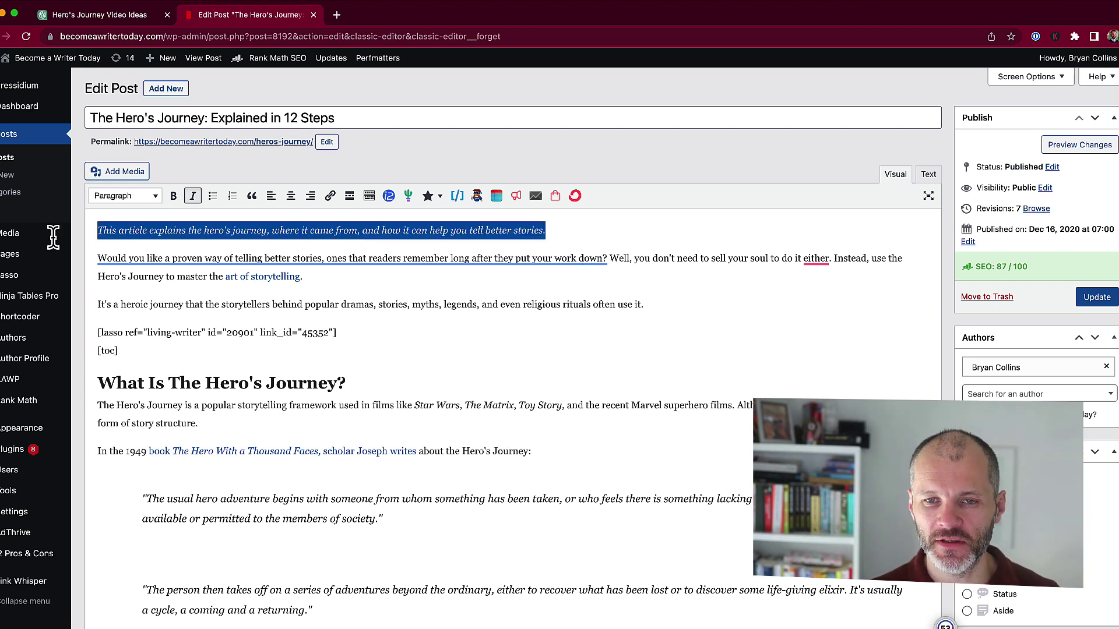
pyautogui.moveTo(186, 356); pyautogui.dragTo(70, 332)
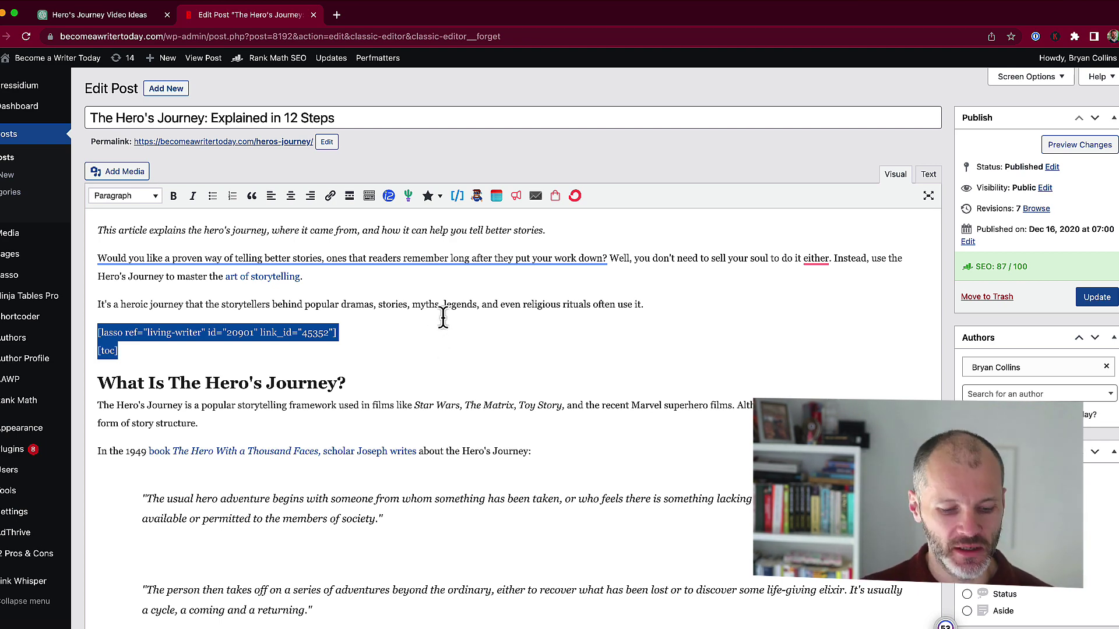
pyautogui.press('super+a')
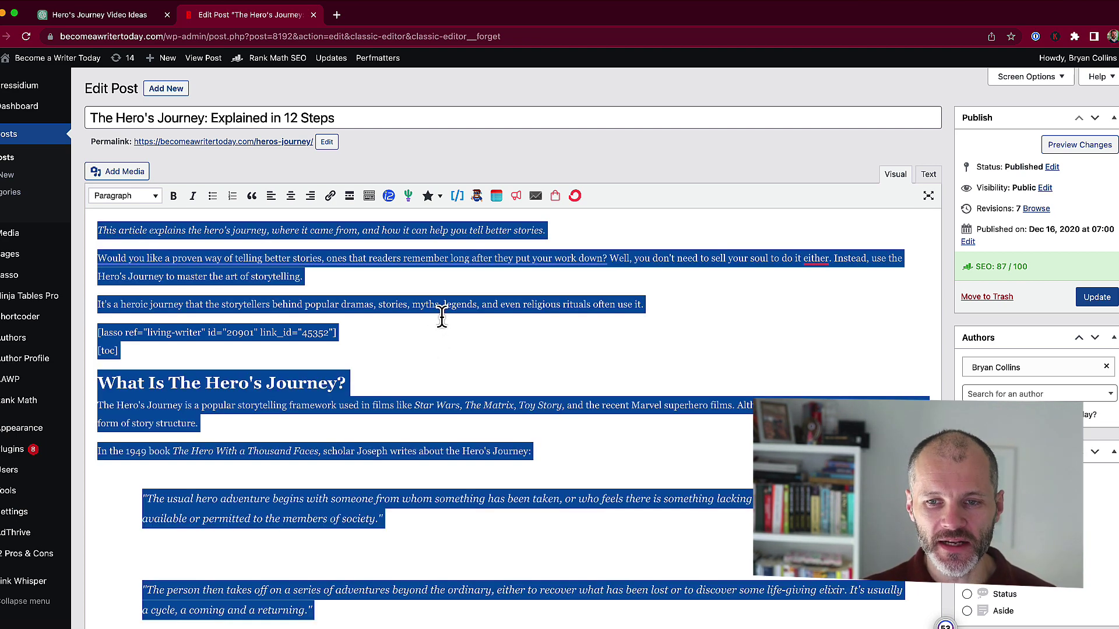
pyautogui.click(144, 15)
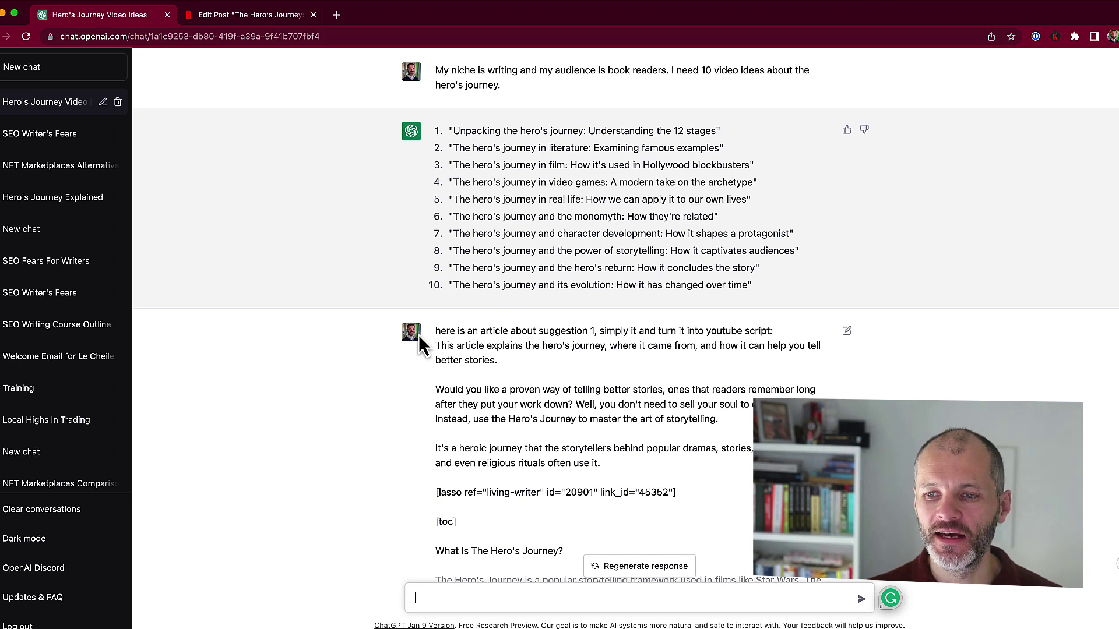
# Highlight the pasted article request to simplify it into a YouTube script, then scroll to the reply.
pyautogui.moveTo(434, 331); pyautogui.dragTo(613, 336)
pyautogui.moveTo(685, 331); pyautogui.dragTo(788, 334)
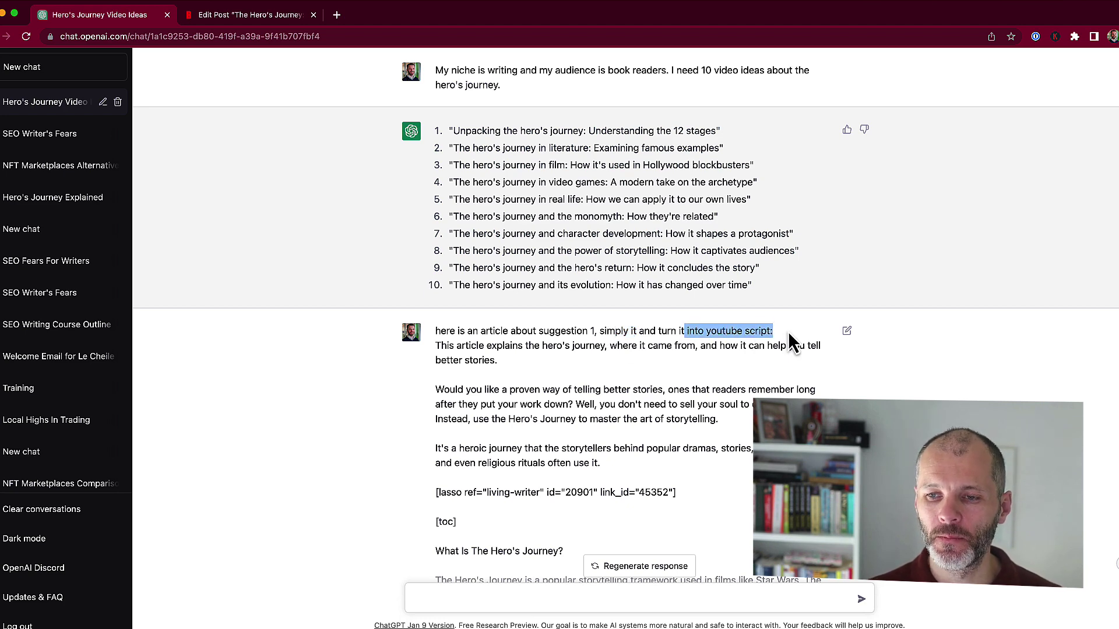
pyautogui.scroll(-3, 527, 277)
pyautogui.scroll(-20, 528, 275)
pyautogui.scroll(-20, 555, 286)
pyautogui.scroll(-20, 582, 292)
pyautogui.scroll(-15, 605, 308)
# Read the generated script, highlighting its opening, the Joseph Campbell paragraph and the first film.
pyautogui.moveTo(441, 140); pyautogui.dragTo(579, 323)
pyautogui.scroll(-1, 649, 384)
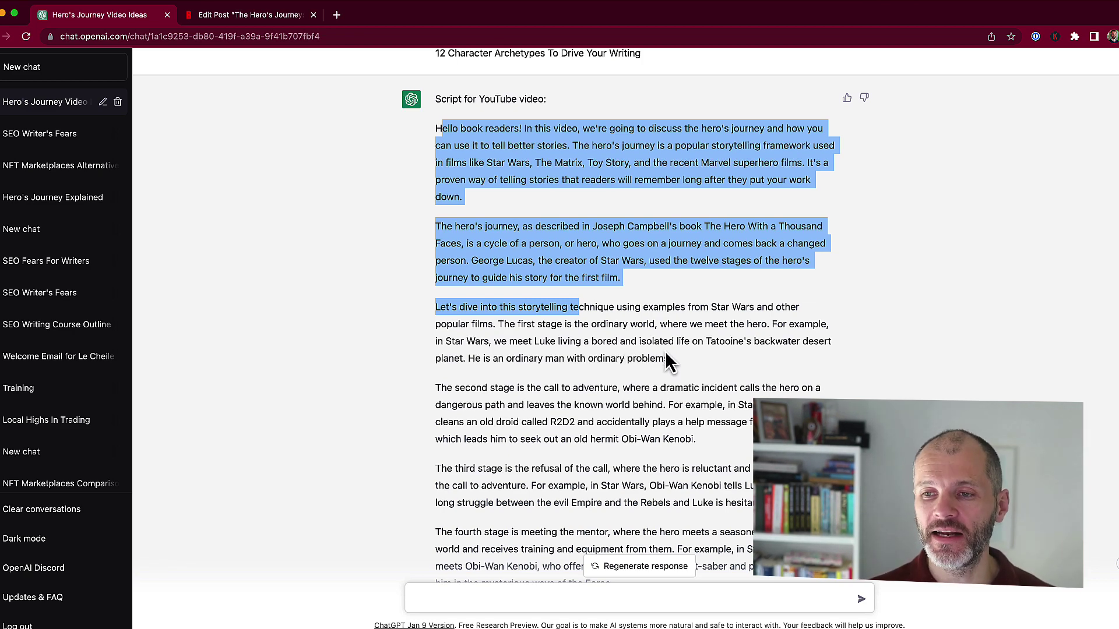
pyautogui.scroll(-1, 663, 349)
pyautogui.scroll(-5, 663, 348)
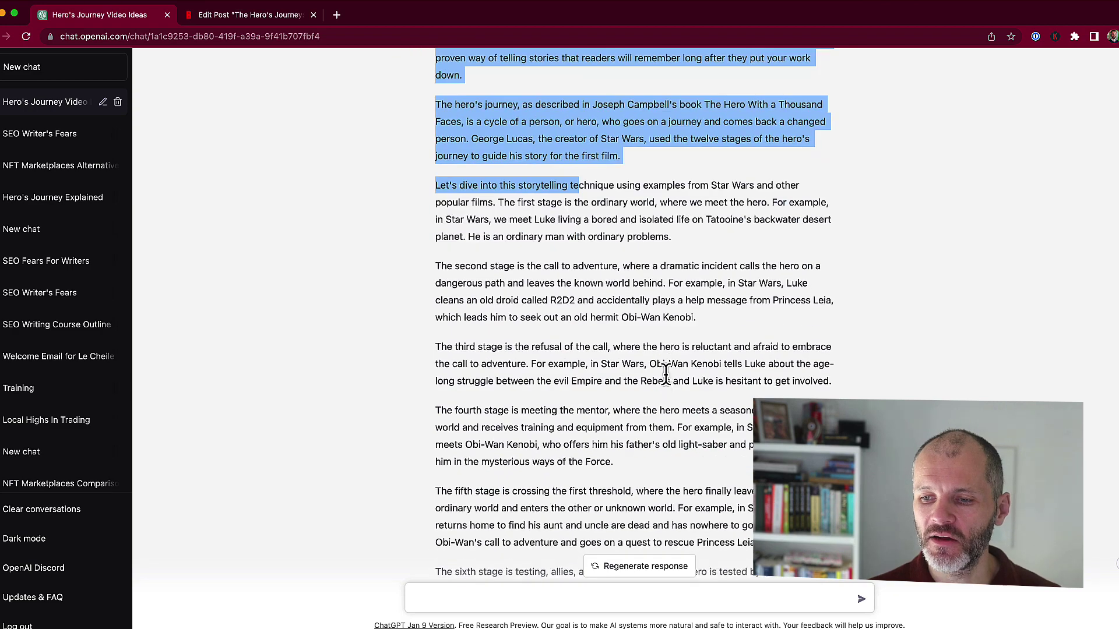
pyautogui.scroll(5, 739, 402)
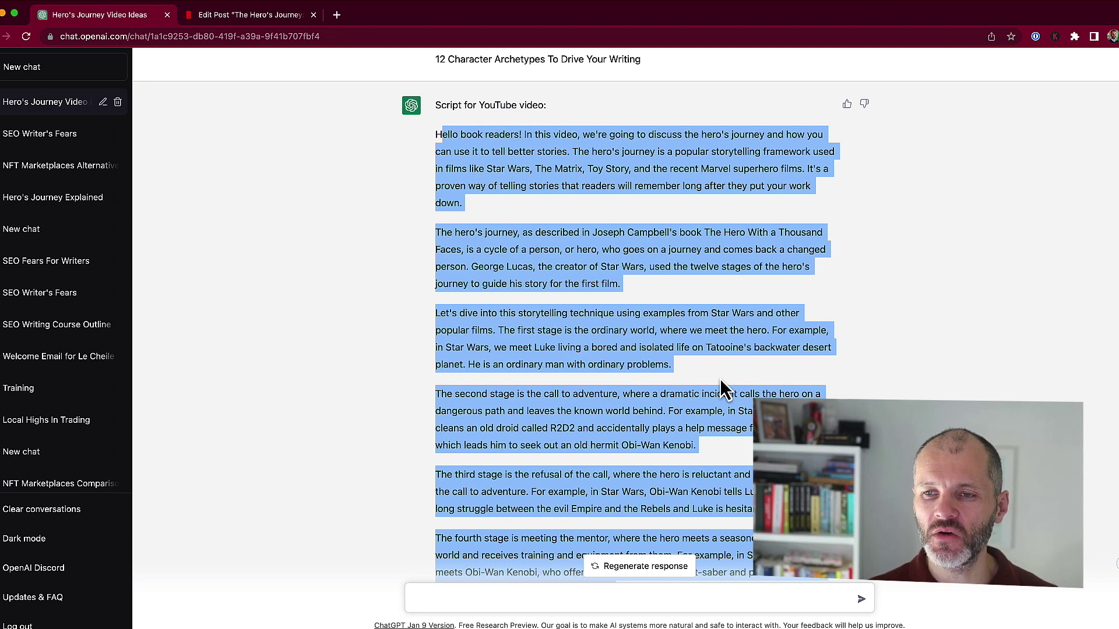
pyautogui.click(687, 346)
pyautogui.moveTo(435, 234); pyautogui.dragTo(631, 297)
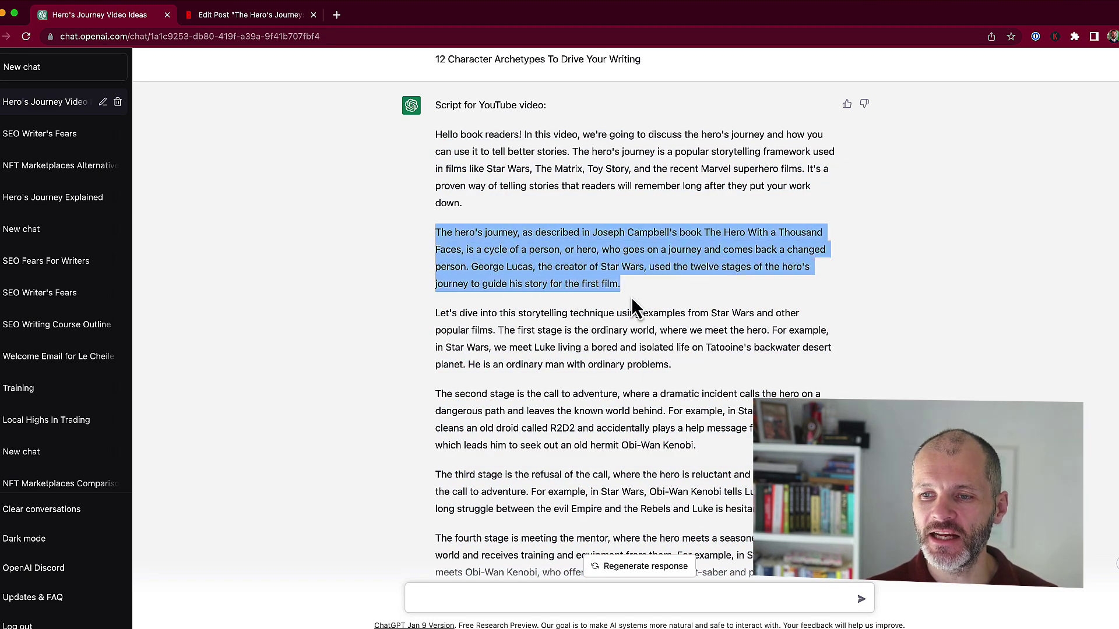
pyautogui.click(428, 308)
pyautogui.moveTo(712, 373); pyautogui.dragTo(414, 326)
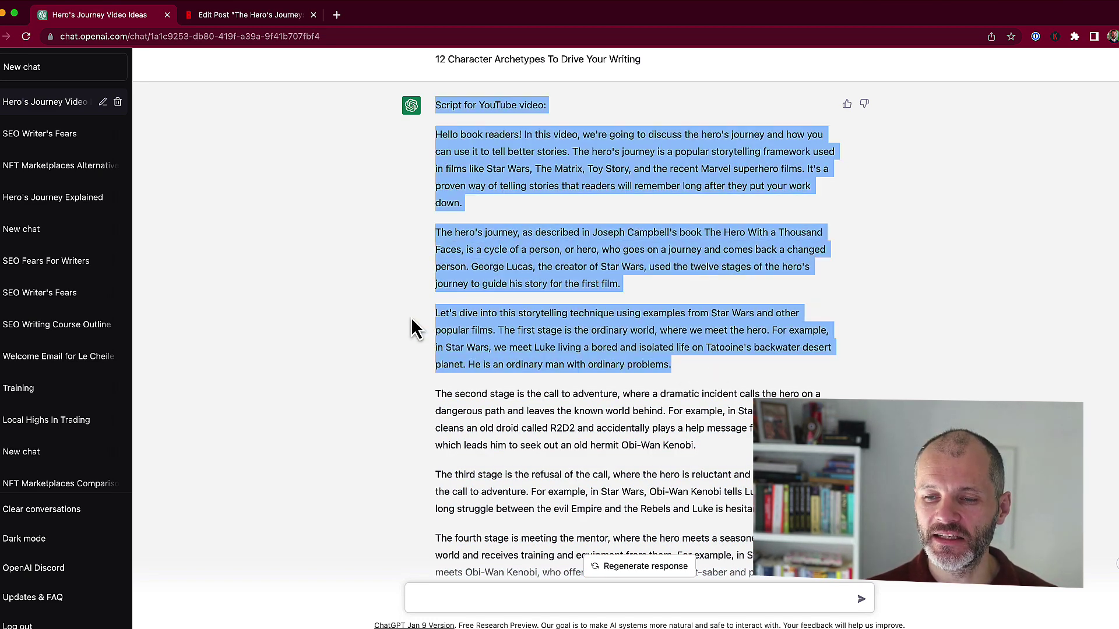
pyautogui.click(501, 326)
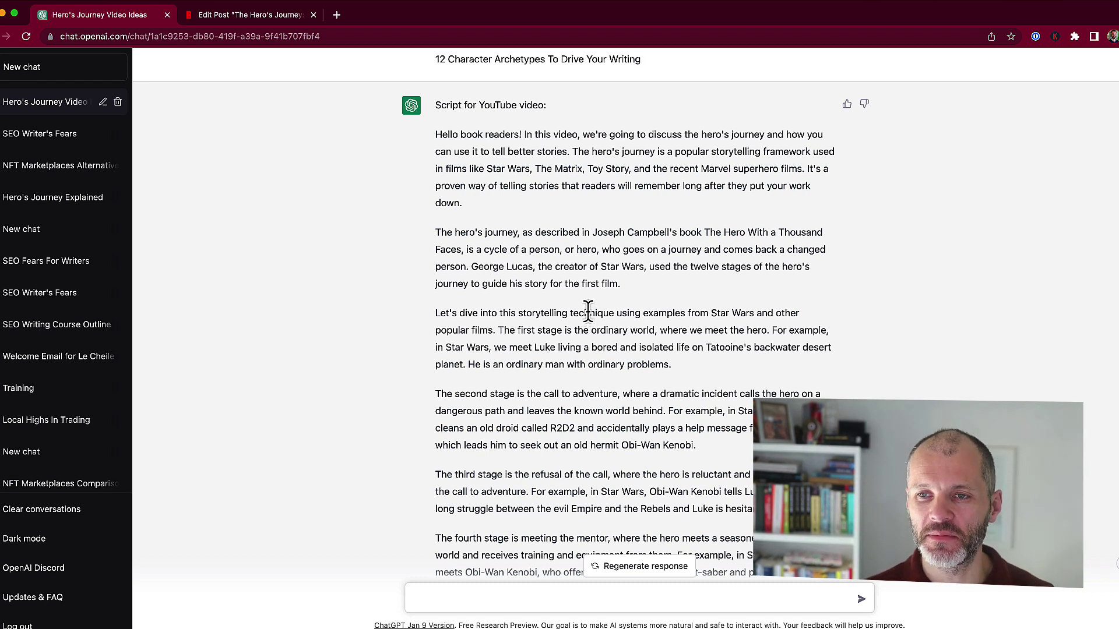
pyautogui.moveTo(433, 155); pyautogui.dragTo(666, 294)
pyautogui.click(665, 290)
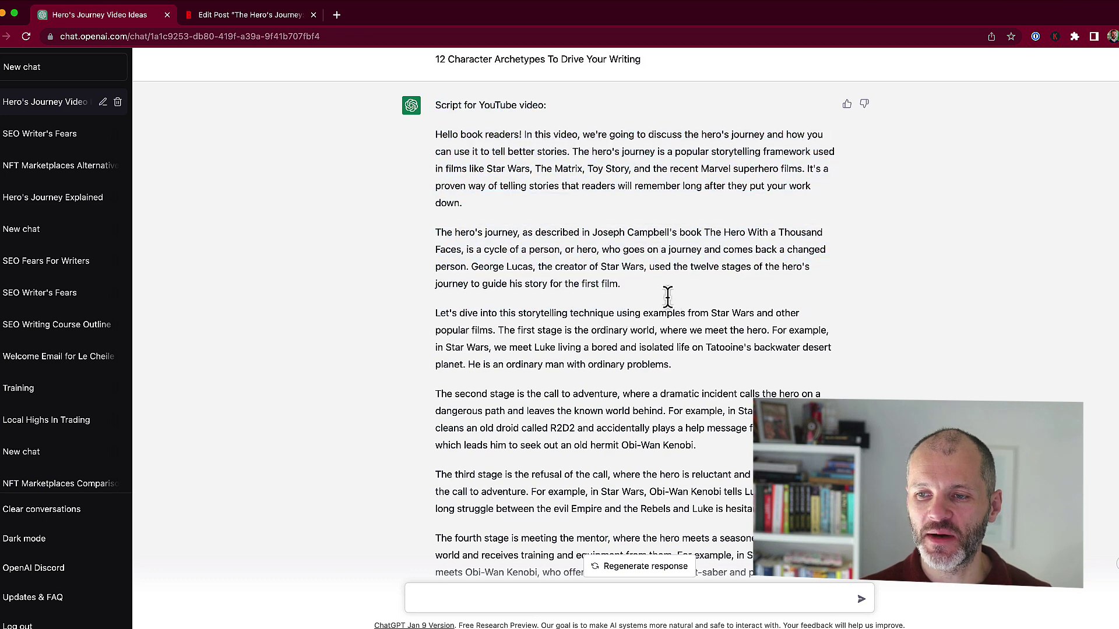
pyautogui.scroll(-7, 666, 292)
# Highlight the bullet-point outline request and select the resulting outline.
pyautogui.moveTo(434, 470); pyautogui.dragTo(638, 480)
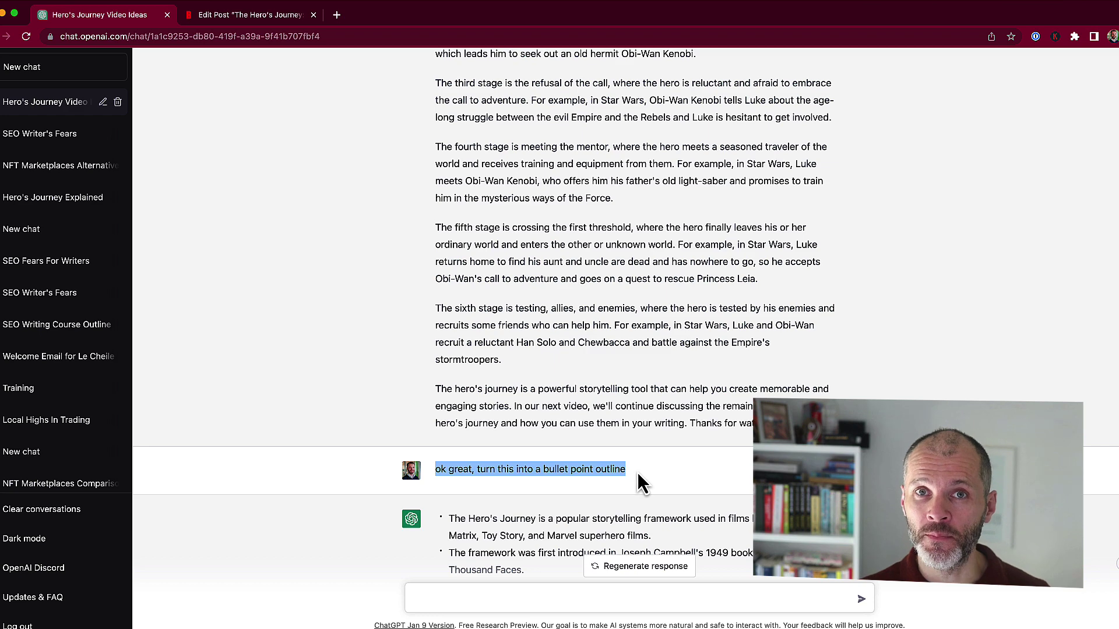
pyautogui.scroll(-1, 588, 402)
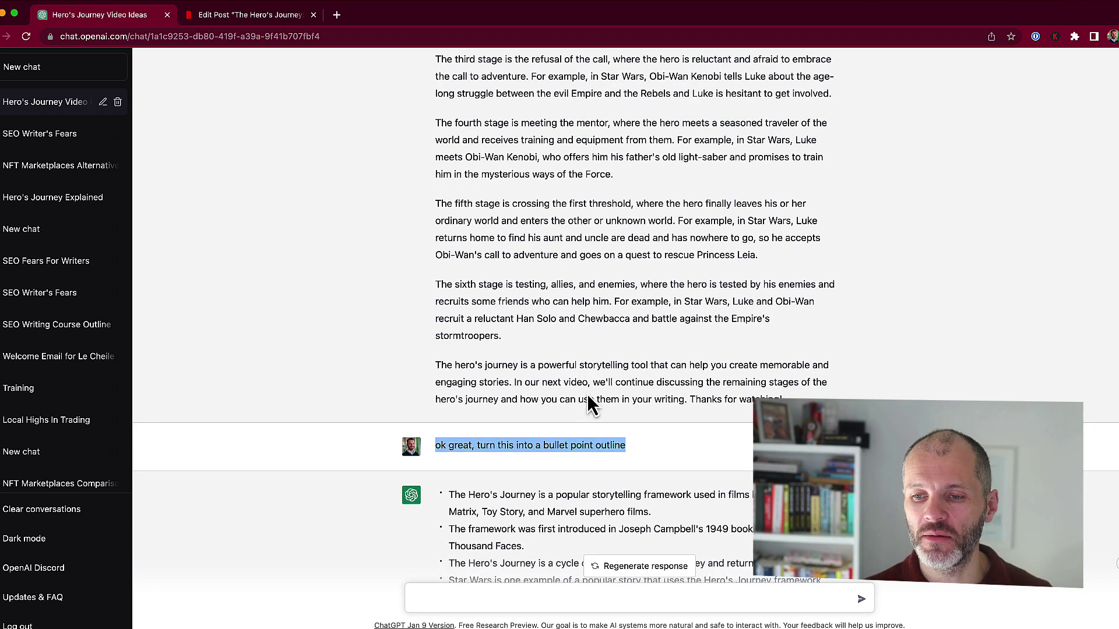
pyautogui.scroll(-5, 586, 394)
pyautogui.moveTo(442, 360); pyautogui.dragTo(588, 411)
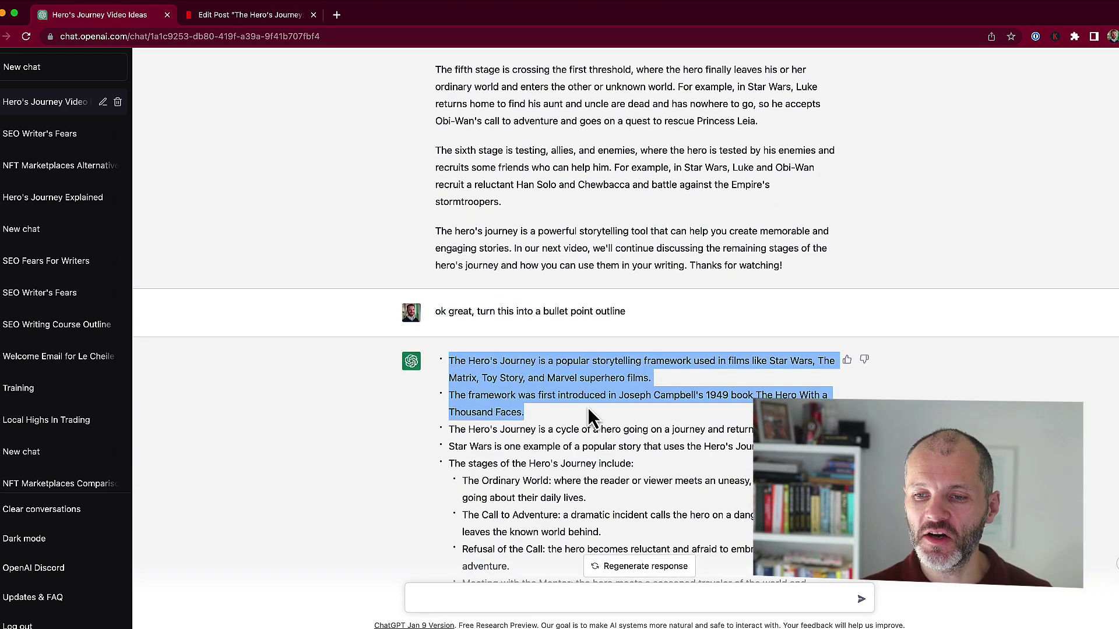
pyautogui.scroll(-7, 589, 408)
pyautogui.scroll(-5, 589, 402)
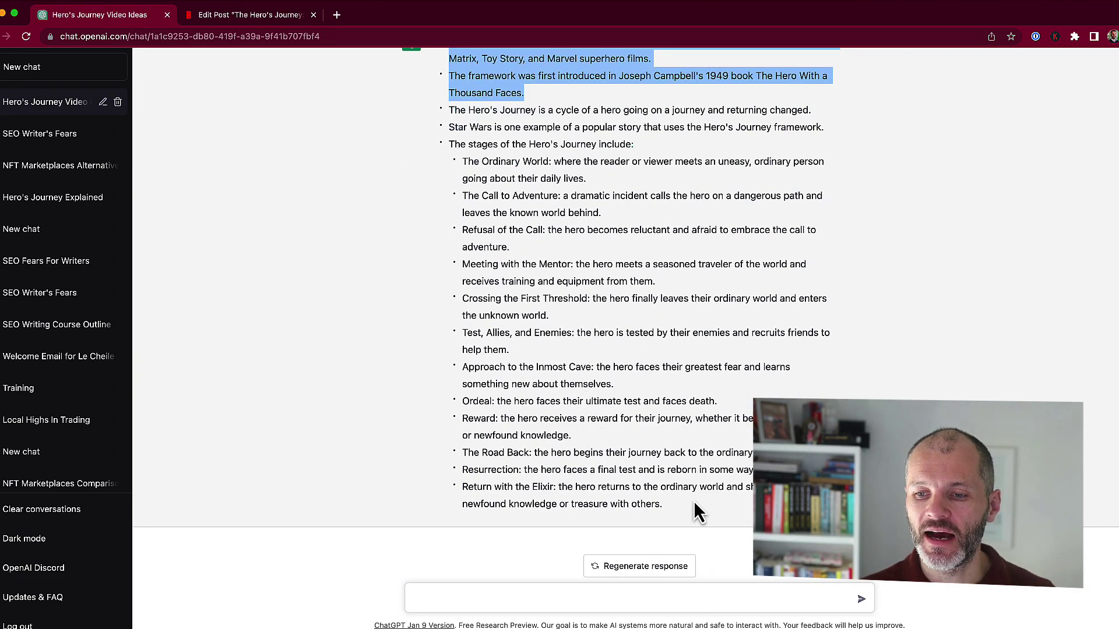
pyautogui.keyDown('shift'); pyautogui.click(704, 511); pyautogui.keyUp('shift')
pyautogui.scroll(5, 709, 512)
pyautogui.scroll(-1, 707, 487)
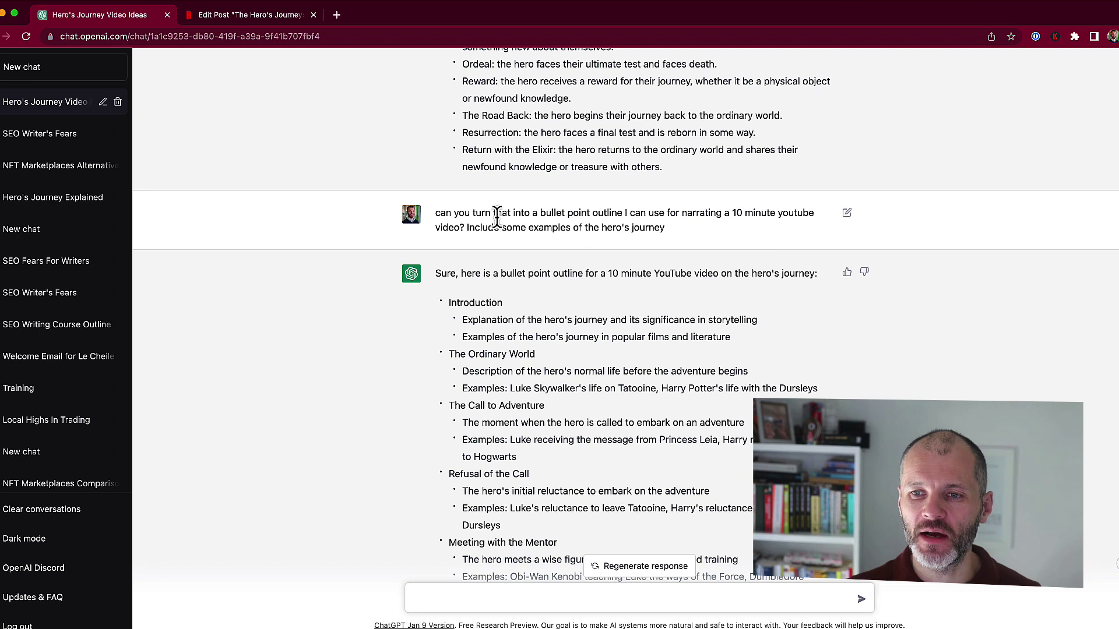
# Highlight the 10-minute outline request with examples, and its Introduction and Call to Adventure sections.
pyautogui.moveTo(496, 213); pyautogui.dragTo(745, 215)
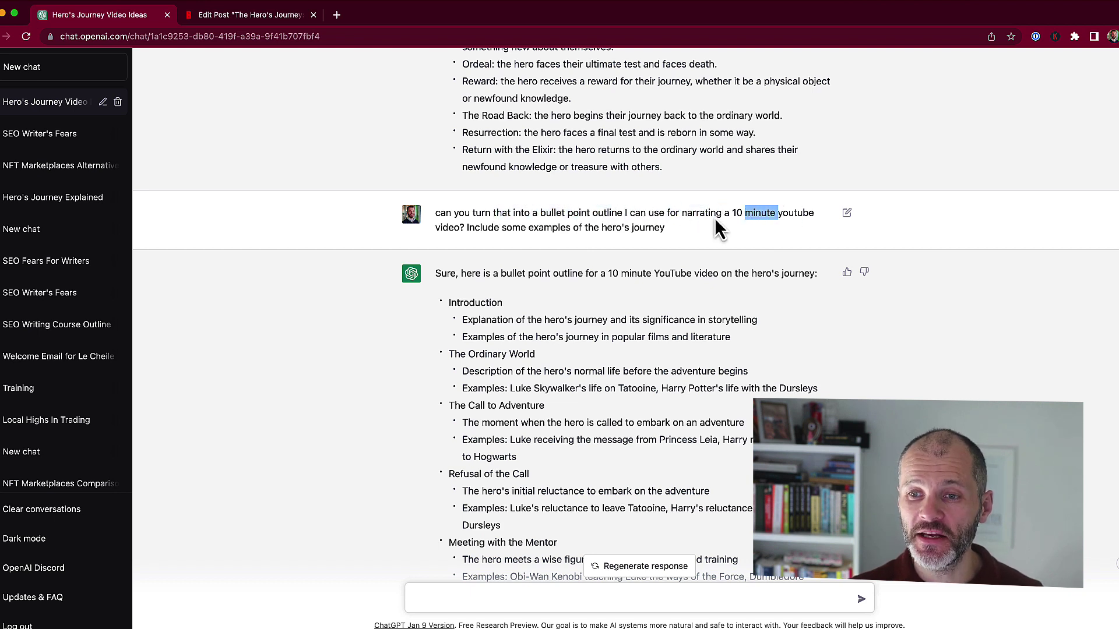
pyautogui.moveTo(506, 228); pyautogui.dragTo(689, 244)
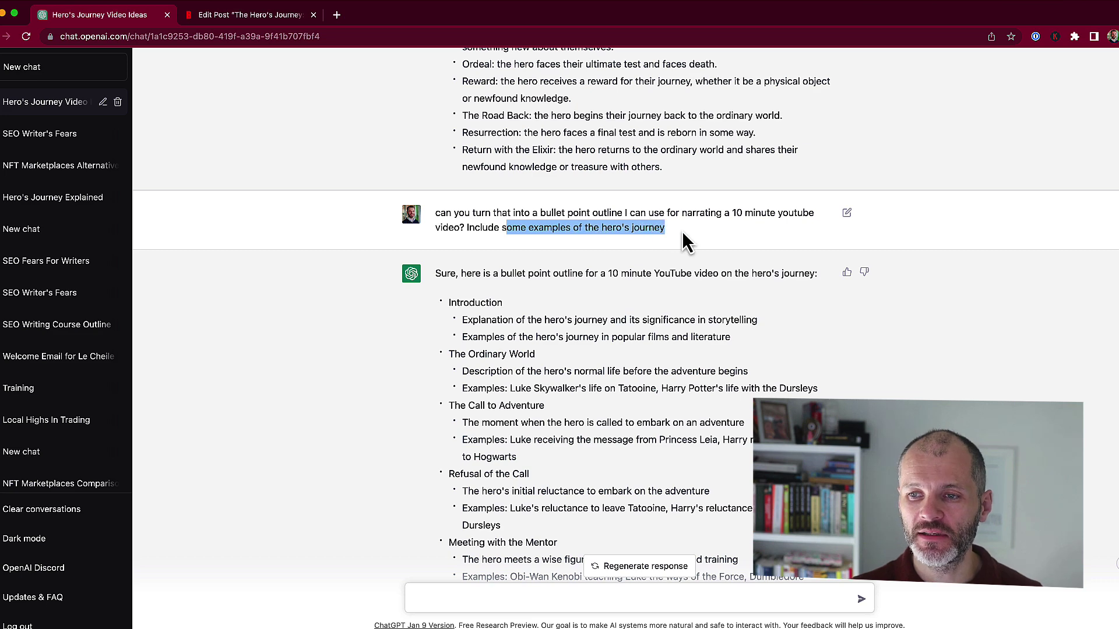
pyautogui.scroll(-2, 527, 300)
pyautogui.moveTo(466, 265); pyautogui.dragTo(632, 315)
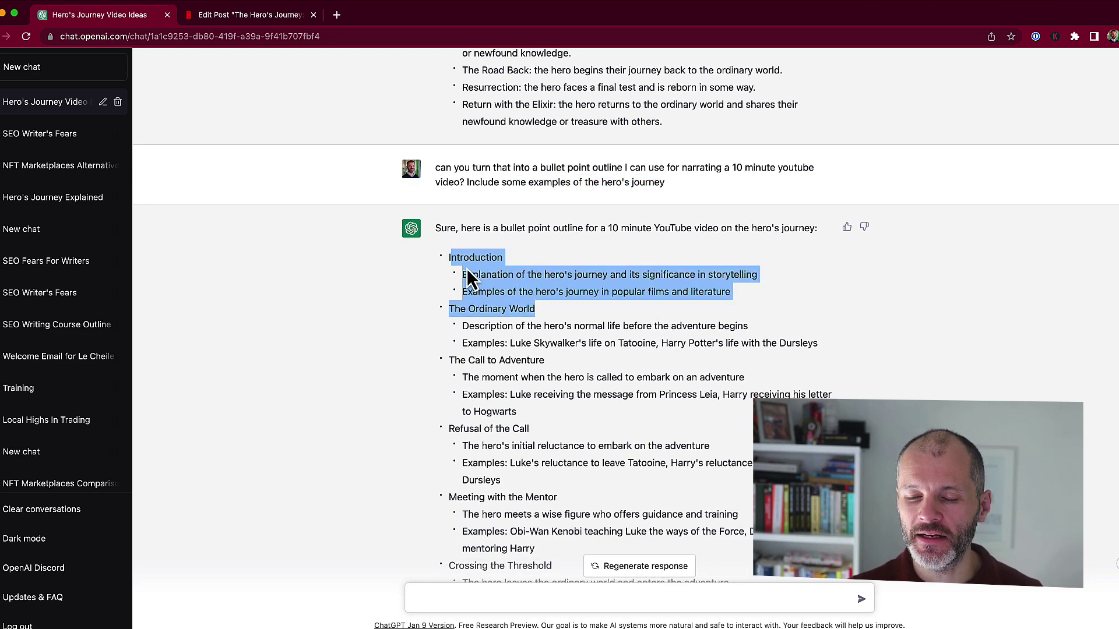
pyautogui.moveTo(445, 258); pyautogui.dragTo(603, 297)
pyautogui.moveTo(460, 309); pyautogui.dragTo(712, 342)
pyautogui.scroll(-2, 533, 343)
pyautogui.moveTo(501, 303); pyautogui.dragTo(702, 332)
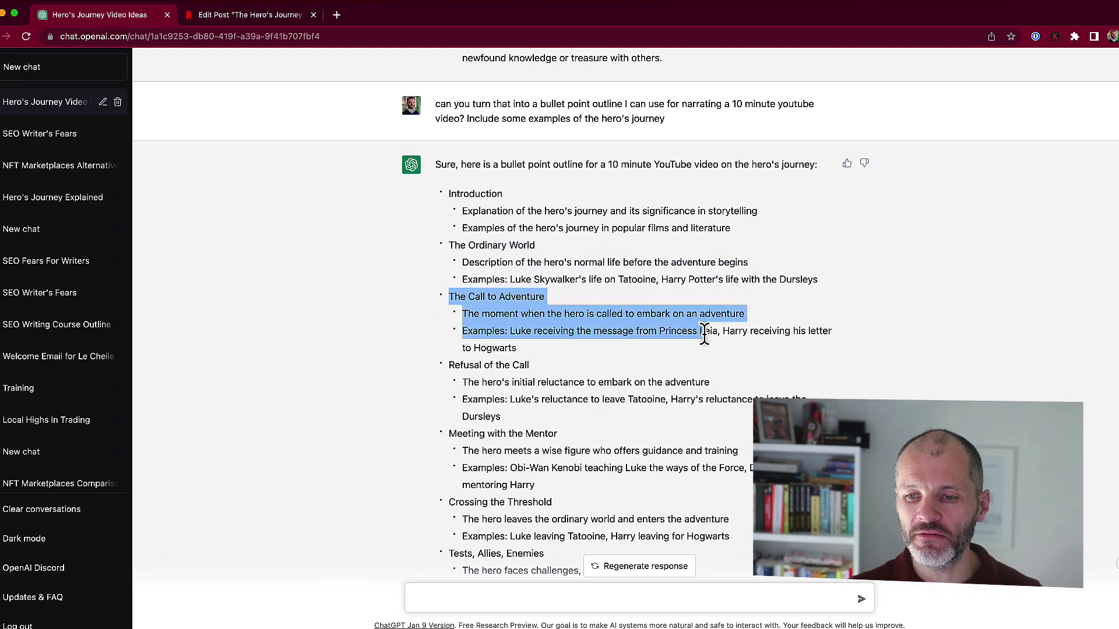
pyautogui.moveTo(521, 401); pyautogui.dragTo(587, 424)
pyautogui.moveTo(511, 399); pyautogui.dragTo(527, 430)
pyautogui.scroll(-5, 526, 428)
pyautogui.scroll(3, 527, 424)
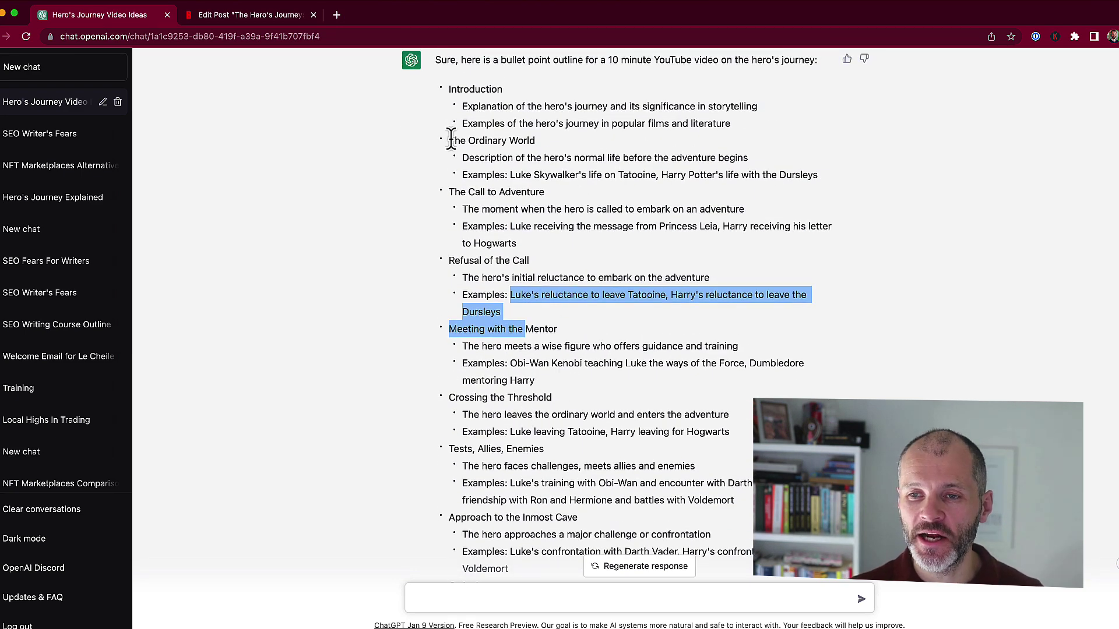
# Highlight the Ordinary World, Call to Adventure and Refusal headings and the Obi-Wan mentor example.
pyautogui.moveTo(449, 140); pyautogui.dragTo(532, 142)
pyautogui.moveTo(449, 193); pyautogui.dragTo(548, 202)
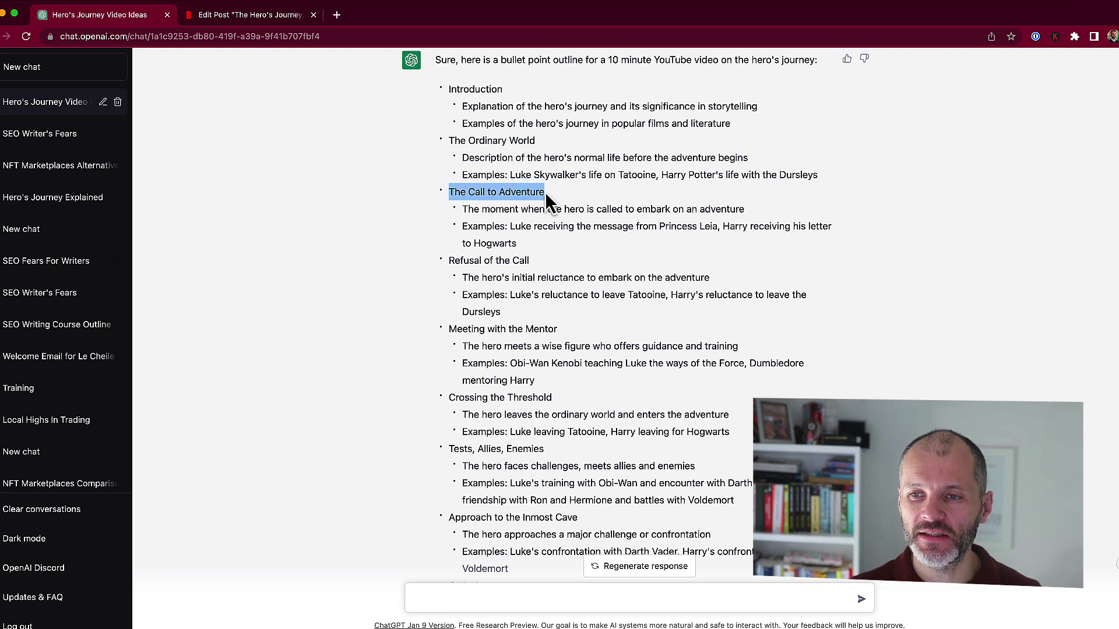
pyautogui.moveTo(449, 261); pyautogui.dragTo(529, 278)
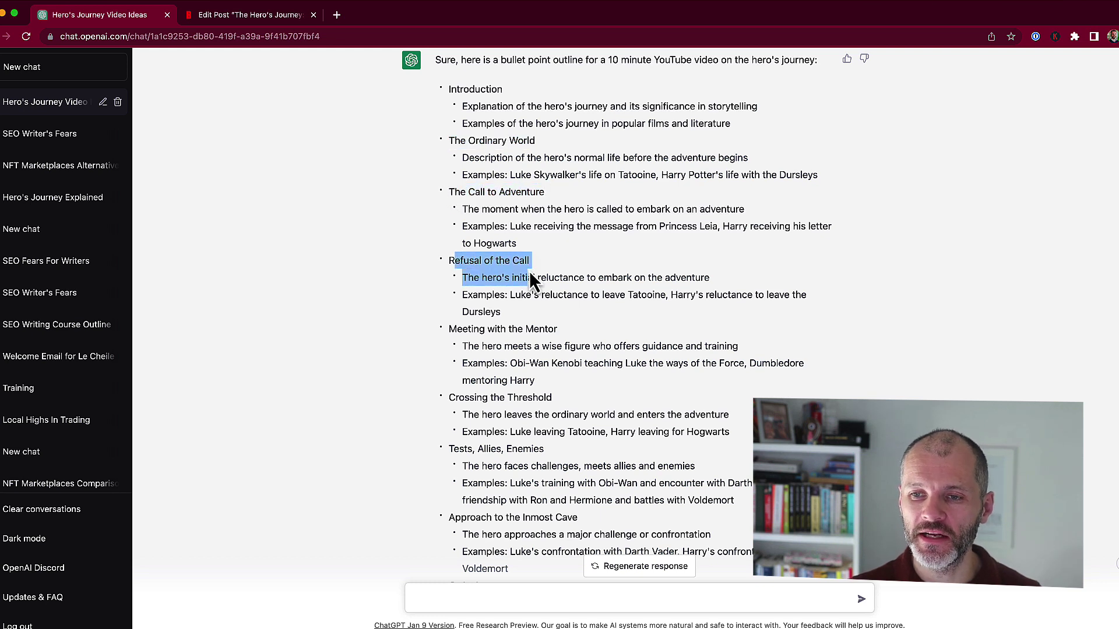
pyautogui.click(526, 335)
pyautogui.moveTo(509, 363); pyautogui.dragTo(624, 365)
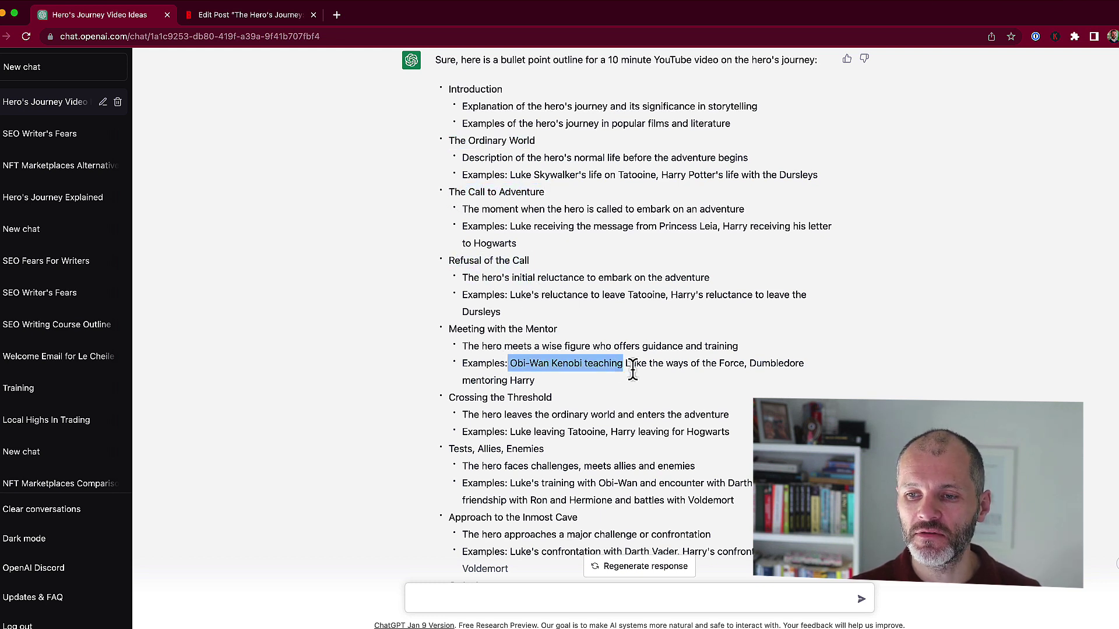
pyautogui.scroll(-2, 610, 364)
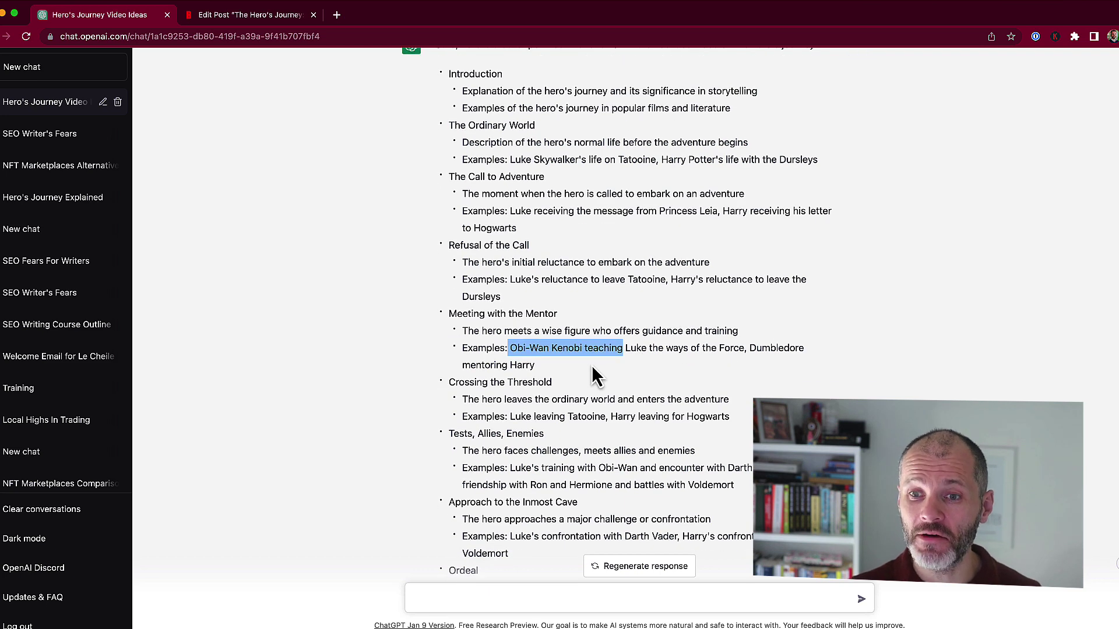
# Glance at the WordPress post, then return to ChatGPT and scroll through the headlines reply.
pyautogui.click(291, 16)
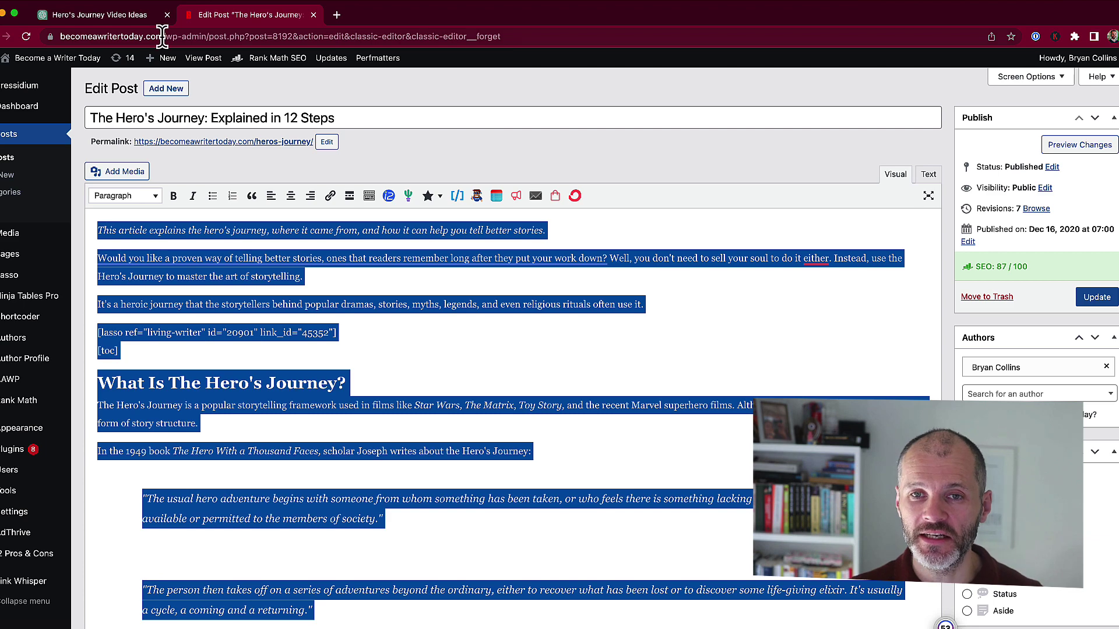
pyautogui.click(150, 21)
pyautogui.scroll(-1, 578, 300)
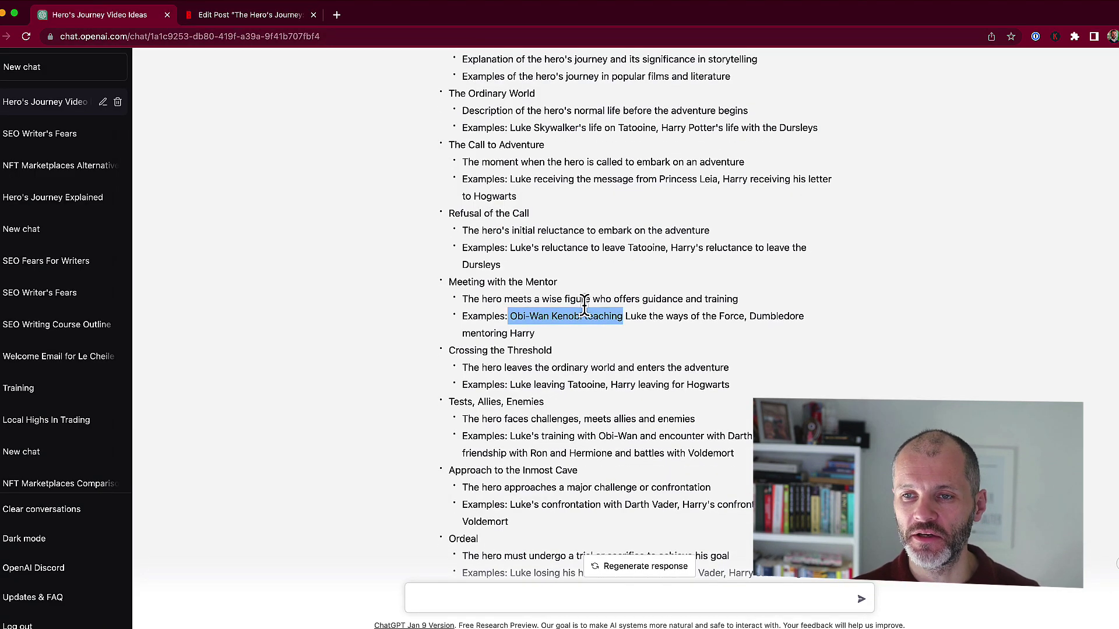
pyautogui.scroll(5, 583, 297)
pyautogui.scroll(15, 610, 325)
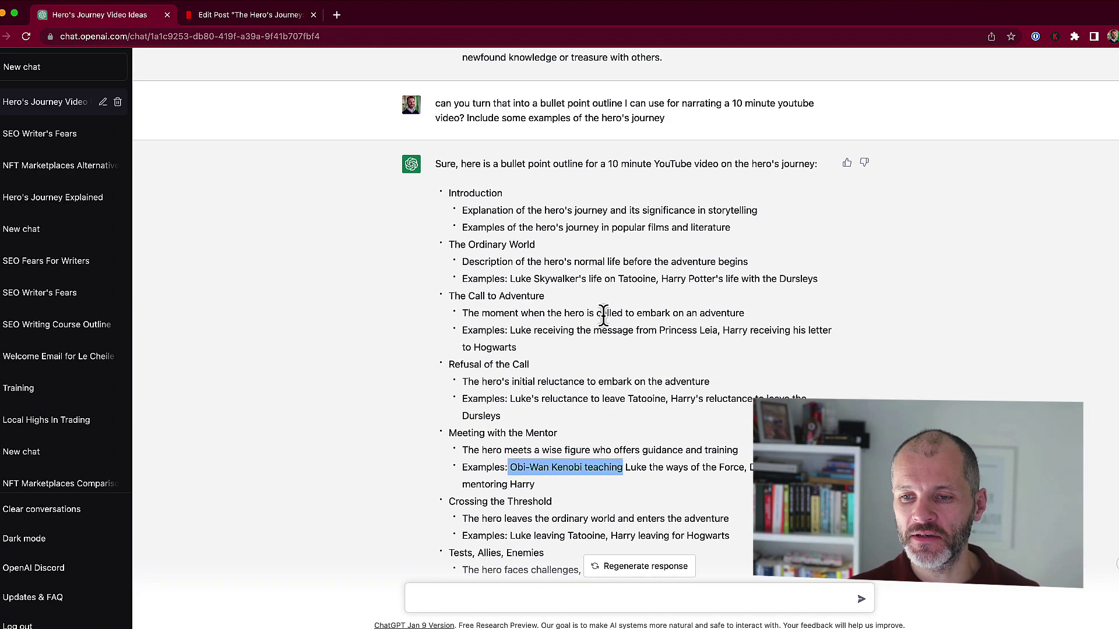
pyautogui.scroll(5, 609, 324)
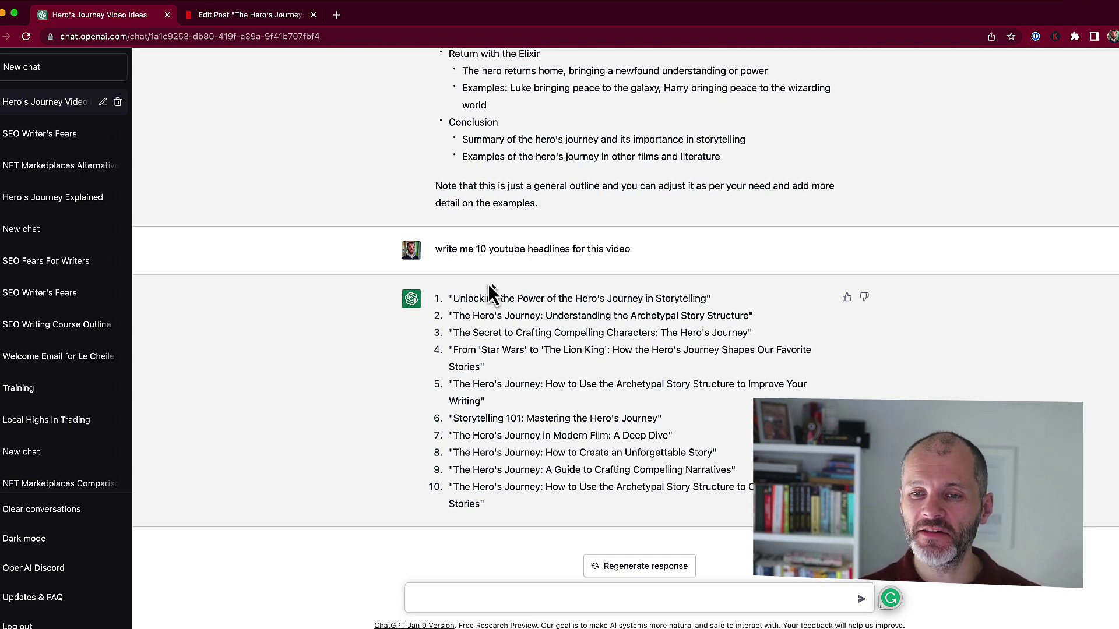
# Review the 10 YouTube headlines, highlighting the request and headlines 2, 5, 8 and 9.
pyautogui.moveTo(460, 249); pyautogui.dragTo(590, 260)
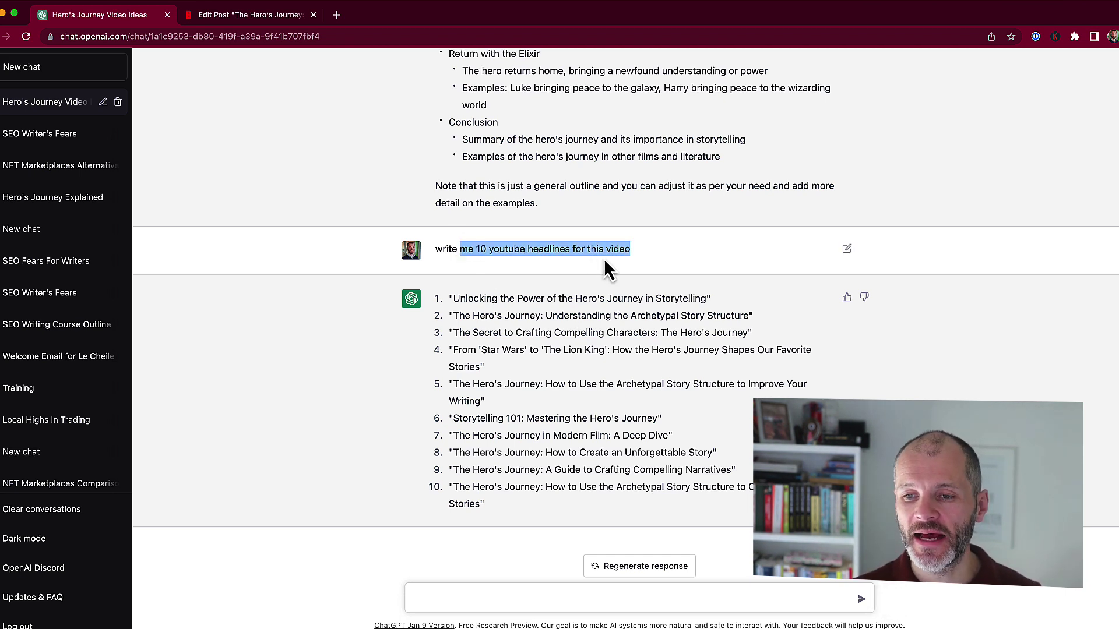
pyautogui.moveTo(481, 315); pyautogui.dragTo(684, 306)
pyautogui.moveTo(473, 317); pyautogui.dragTo(471, 328)
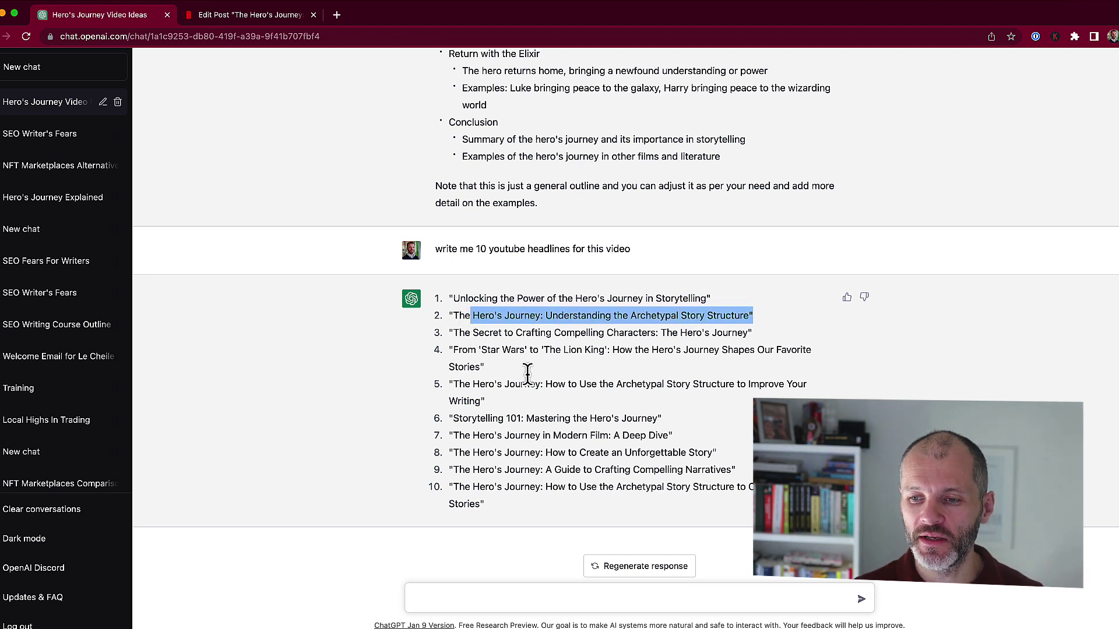
pyautogui.moveTo(515, 384); pyautogui.dragTo(468, 420)
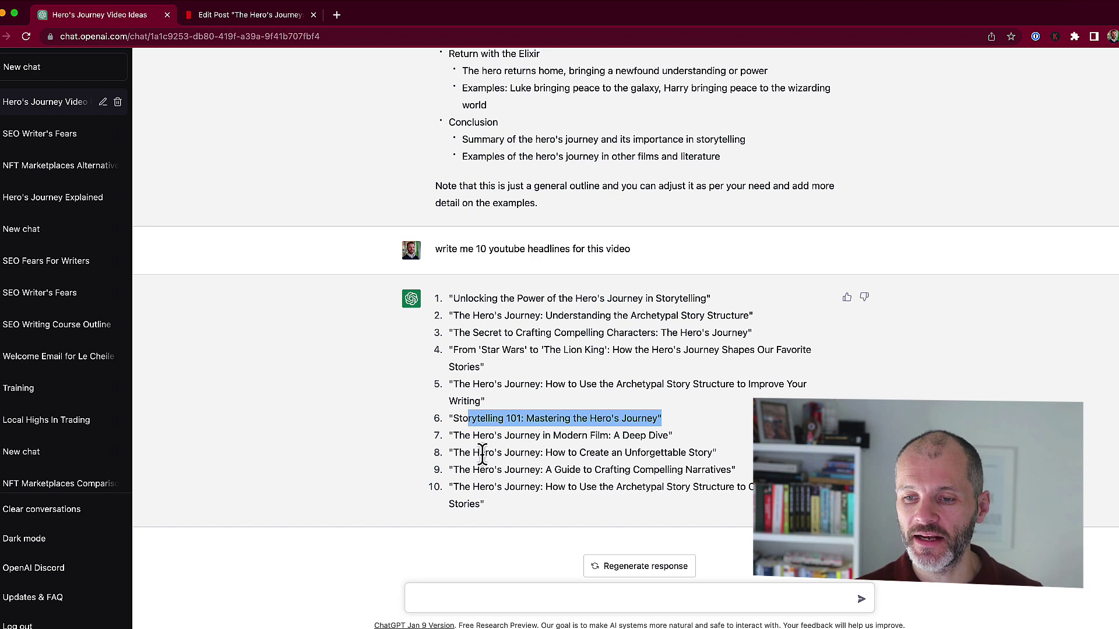
pyautogui.moveTo(482, 455); pyautogui.dragTo(575, 445)
pyautogui.moveTo(448, 470); pyautogui.dragTo(551, 464)
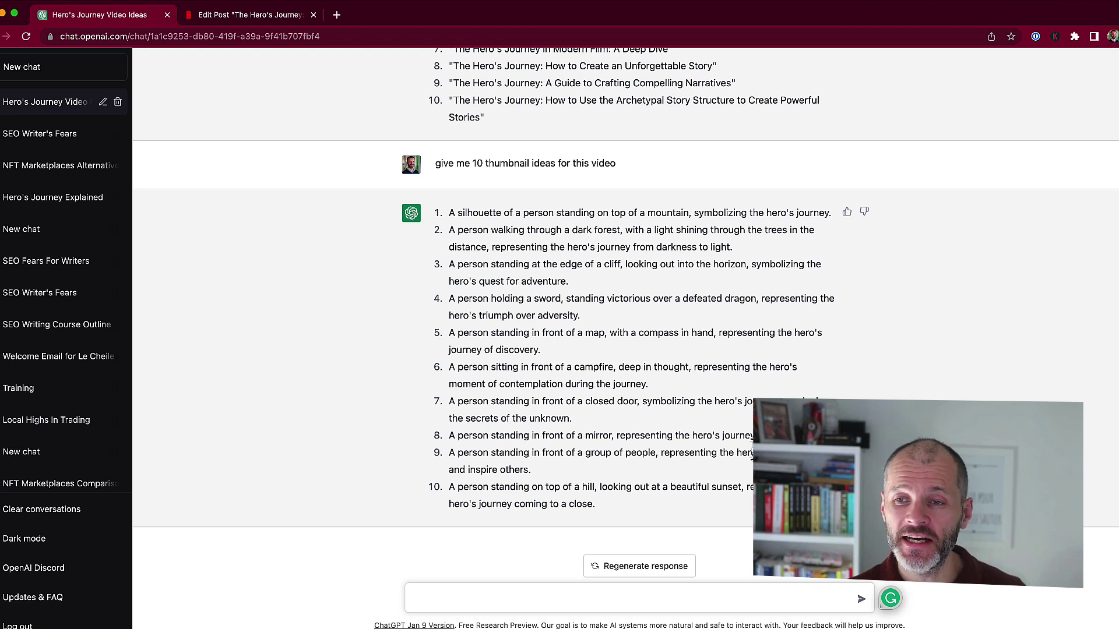
# Highlight the thumbnail-ideas request, thumbnail idea 7's person and symbolism, and idea 4's dragon.
pyautogui.moveTo(443, 164); pyautogui.dragTo(483, 168)
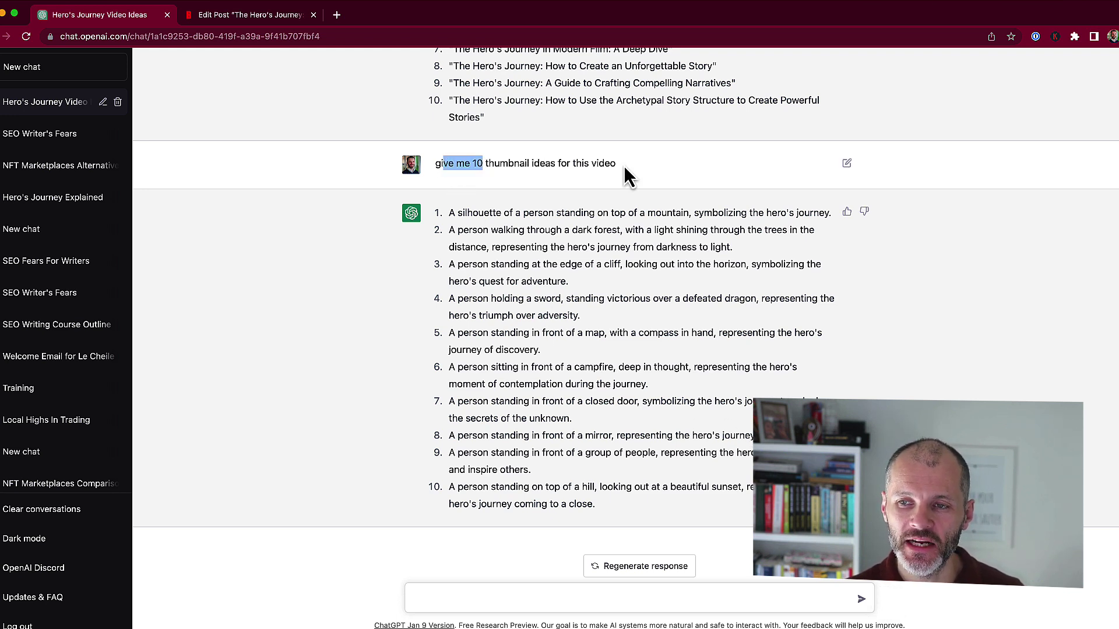
pyautogui.moveTo(621, 169); pyautogui.dragTo(584, 168)
pyautogui.click(488, 205)
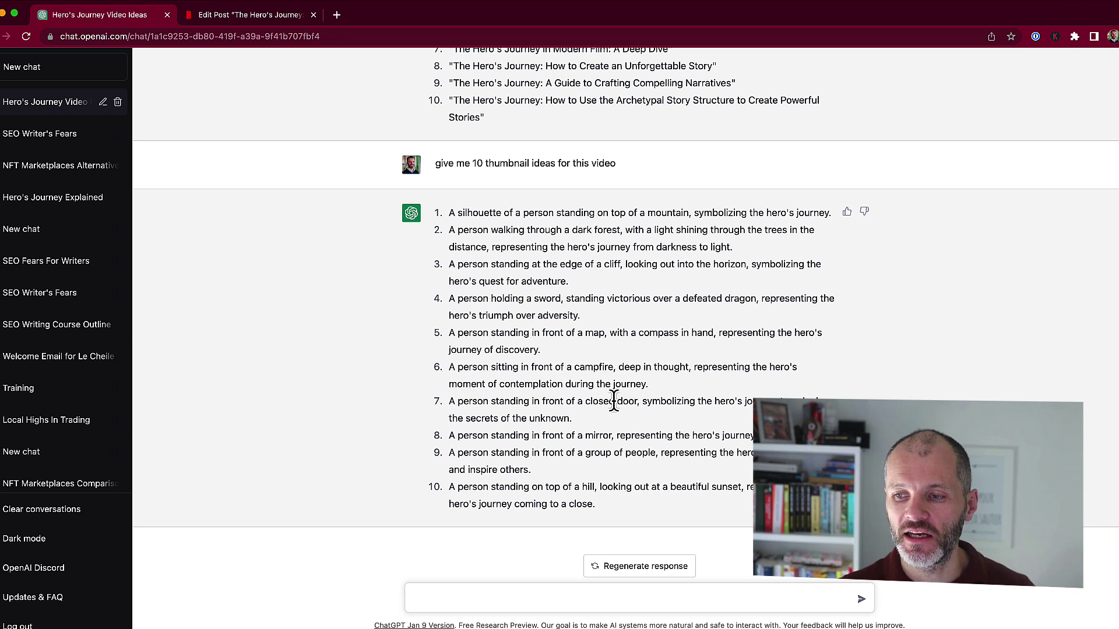
pyautogui.doubleClick(469, 402)
pyautogui.moveTo(684, 401); pyautogui.dragTo(803, 399)
pyautogui.moveTo(573, 419); pyautogui.dragTo(453, 403)
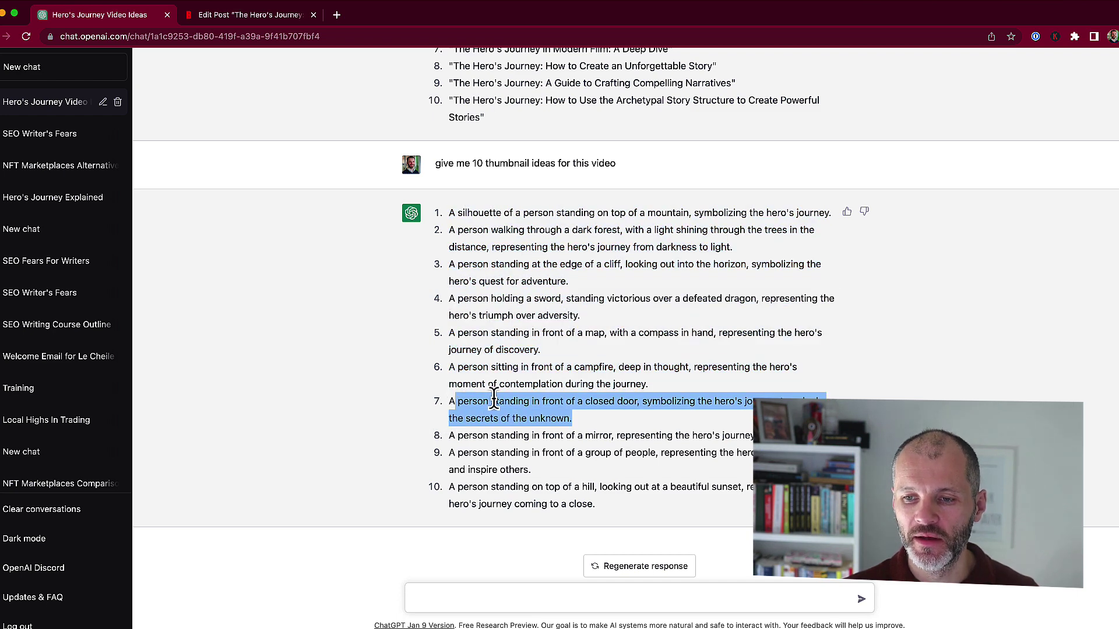
pyautogui.moveTo(450, 300); pyautogui.dragTo(601, 361)
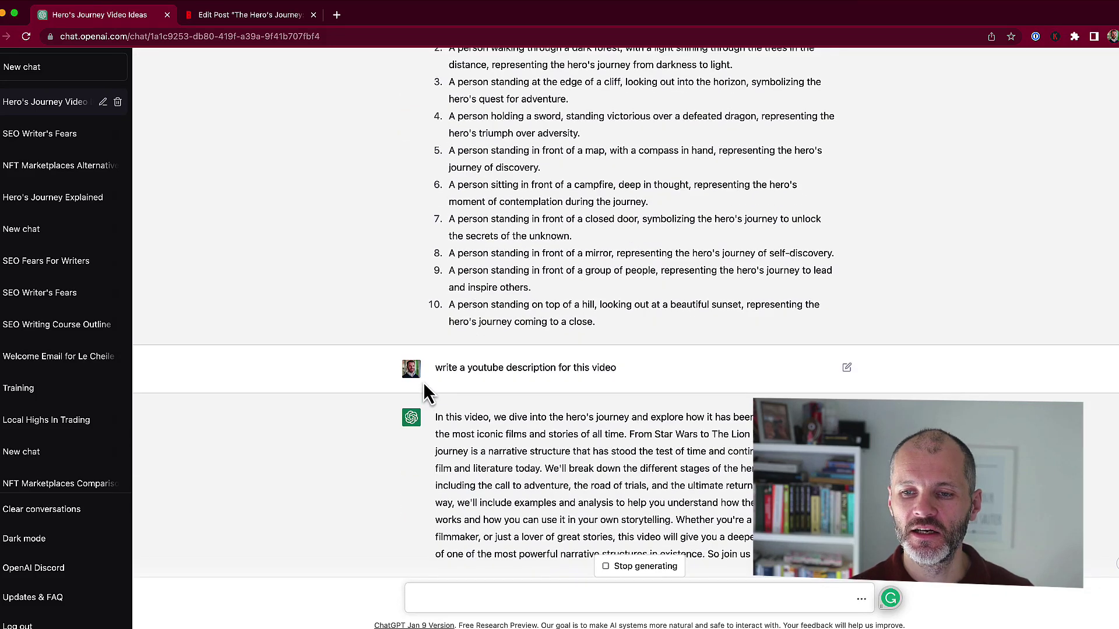
# Highlight the YouTube description request and its reply, scrolling to the description's end.
pyautogui.tripleClick(435, 375)
pyautogui.moveTo(434, 378); pyautogui.dragTo(617, 373)
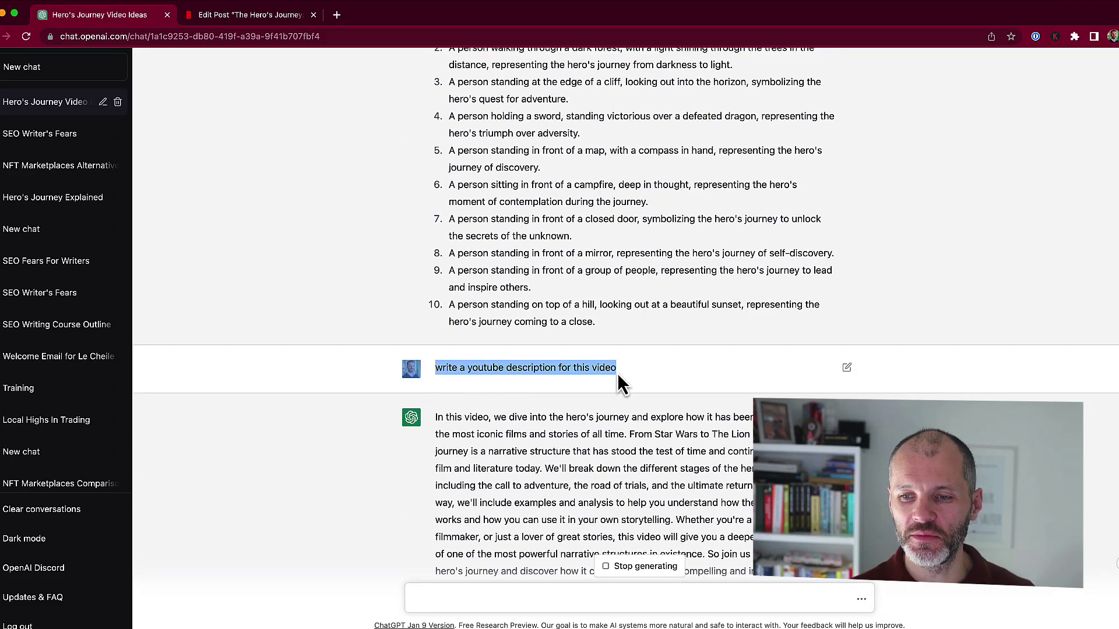
pyautogui.moveTo(436, 349); pyautogui.dragTo(786, 519)
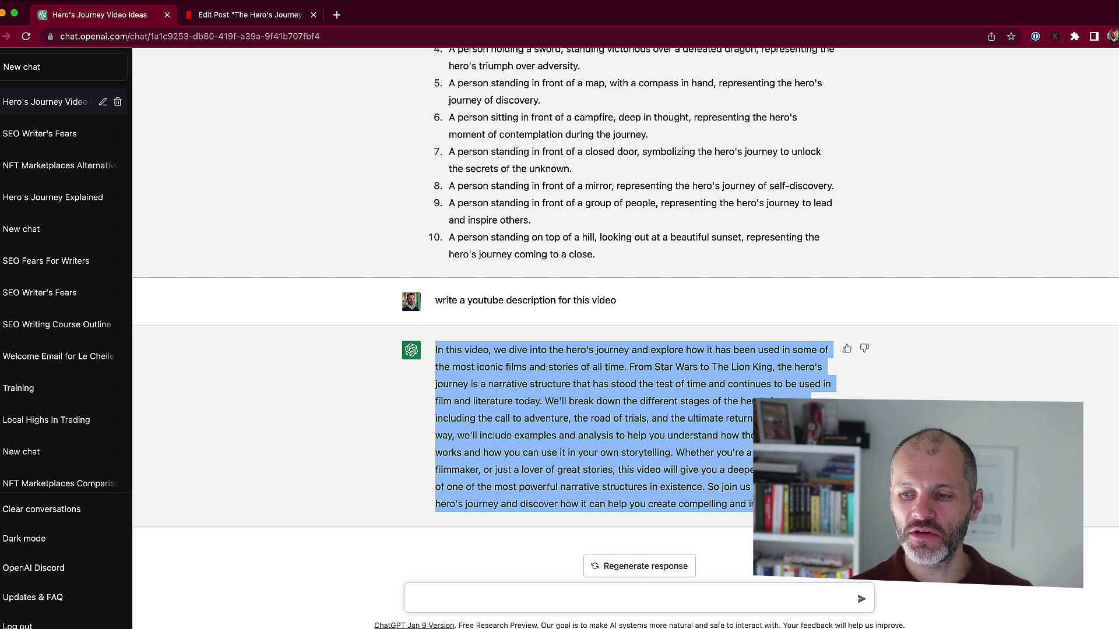
pyautogui.click(693, 466)
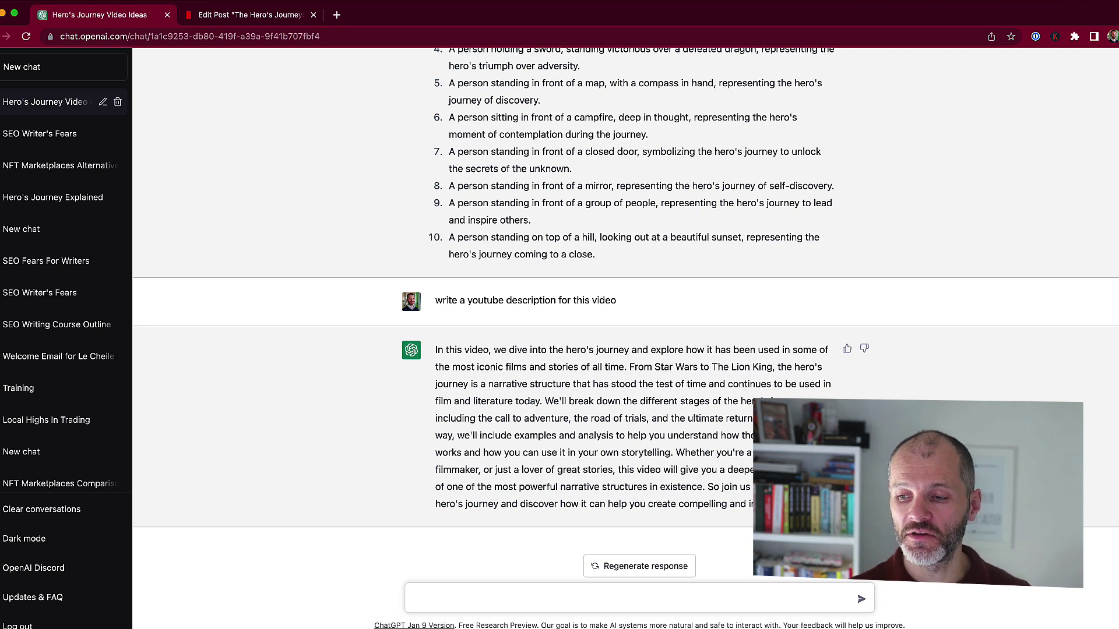
pyautogui.moveTo(750, 490); pyautogui.dragTo(740, 489)
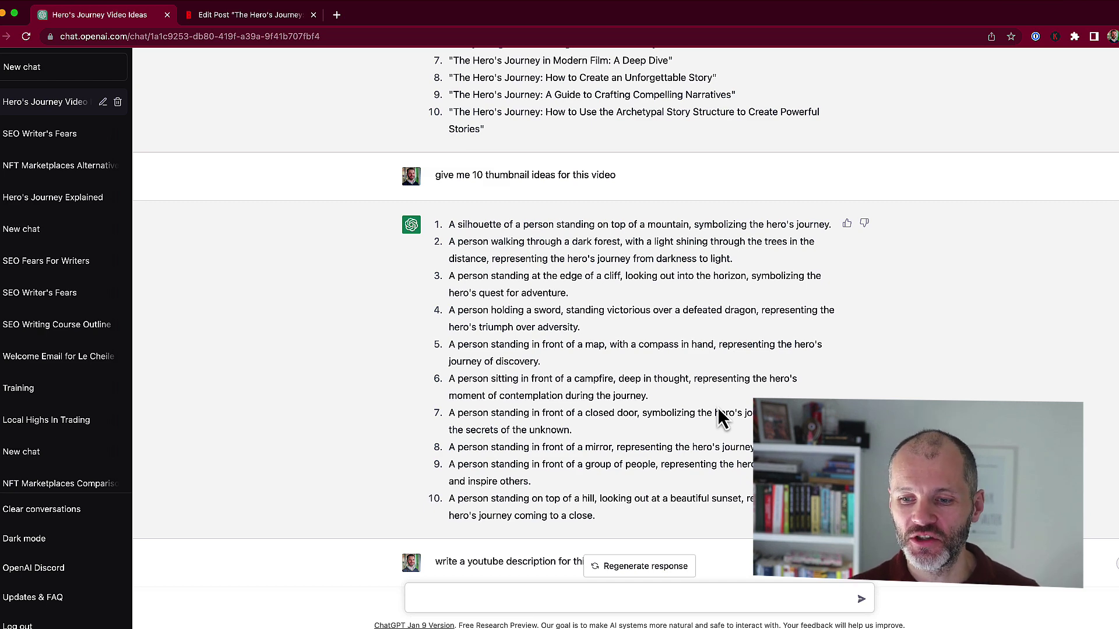
pyautogui.scroll(-2, 718, 407)
pyautogui.scroll(-1, 469, 513)
pyautogui.moveTo(462, 519); pyautogui.dragTo(511, 523)
pyautogui.moveTo(644, 530); pyautogui.dragTo(516, 517)
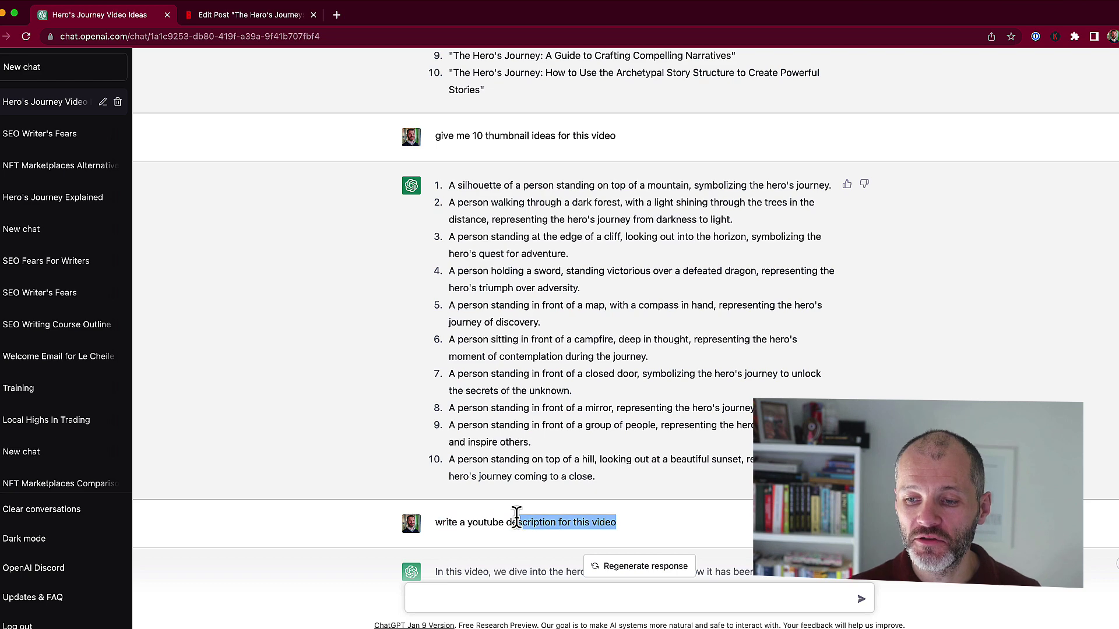
pyautogui.scroll(-4, 537, 513)
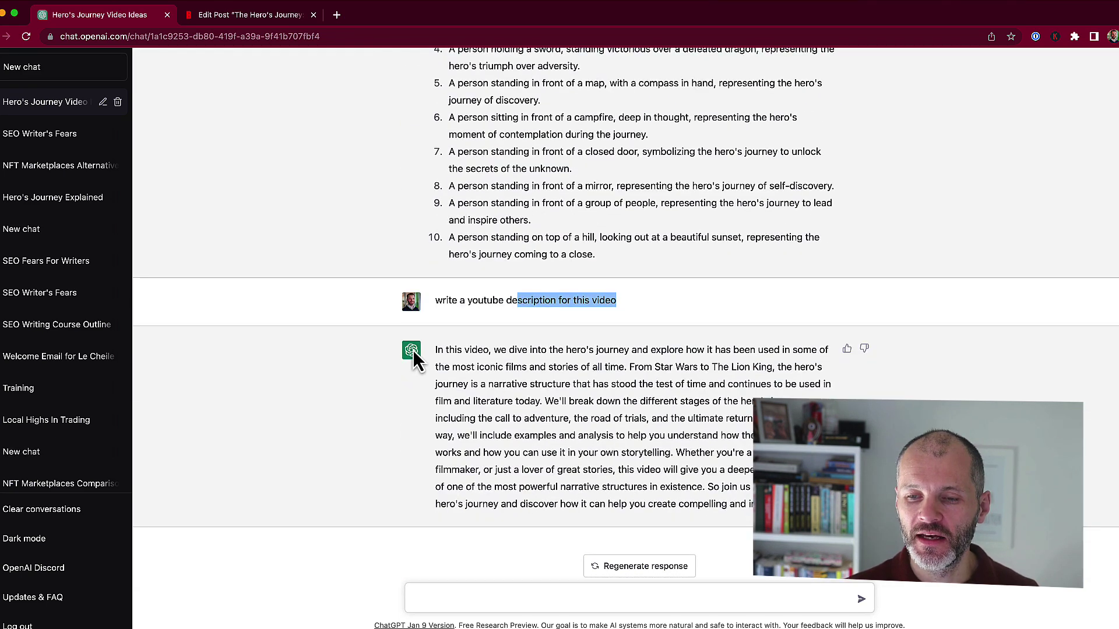
# Reselect the full description from its first word, then scroll back up to the thumbnail ideas.
pyautogui.moveTo(434, 346); pyautogui.dragTo(757, 507)
pyautogui.click(565, 438)
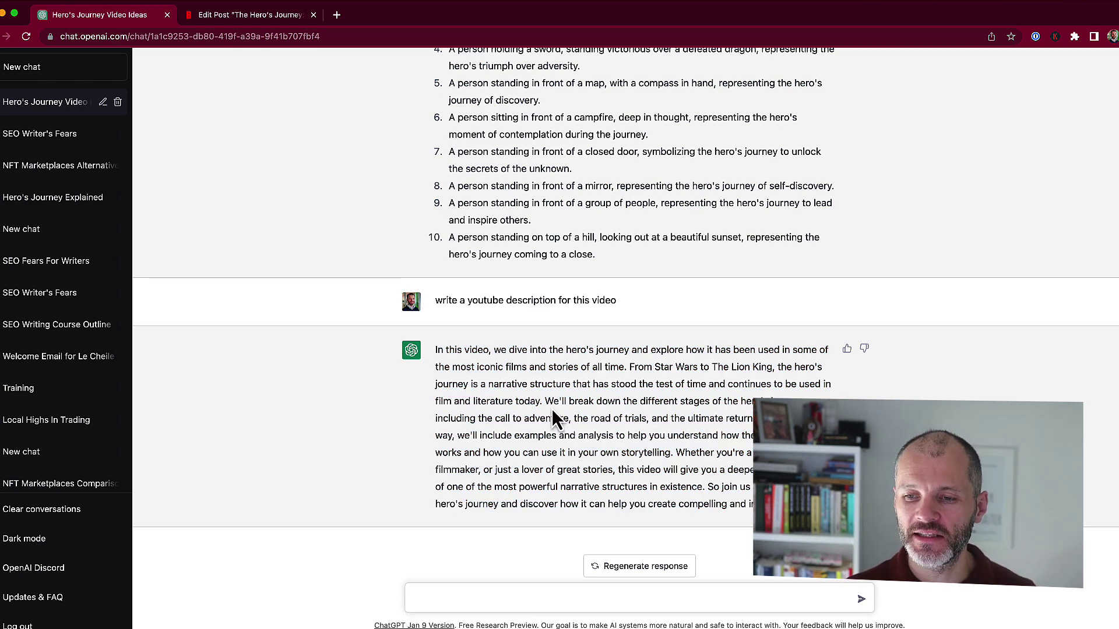
pyautogui.moveTo(549, 402); pyautogui.dragTo(557, 403)
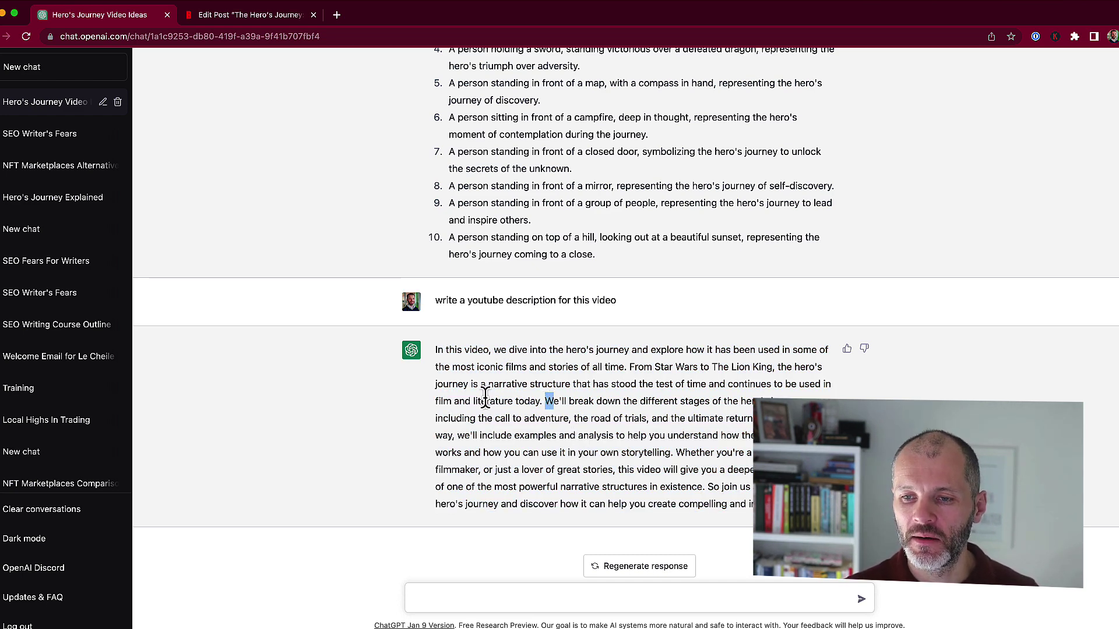
pyautogui.moveTo(436, 349); pyautogui.dragTo(444, 355)
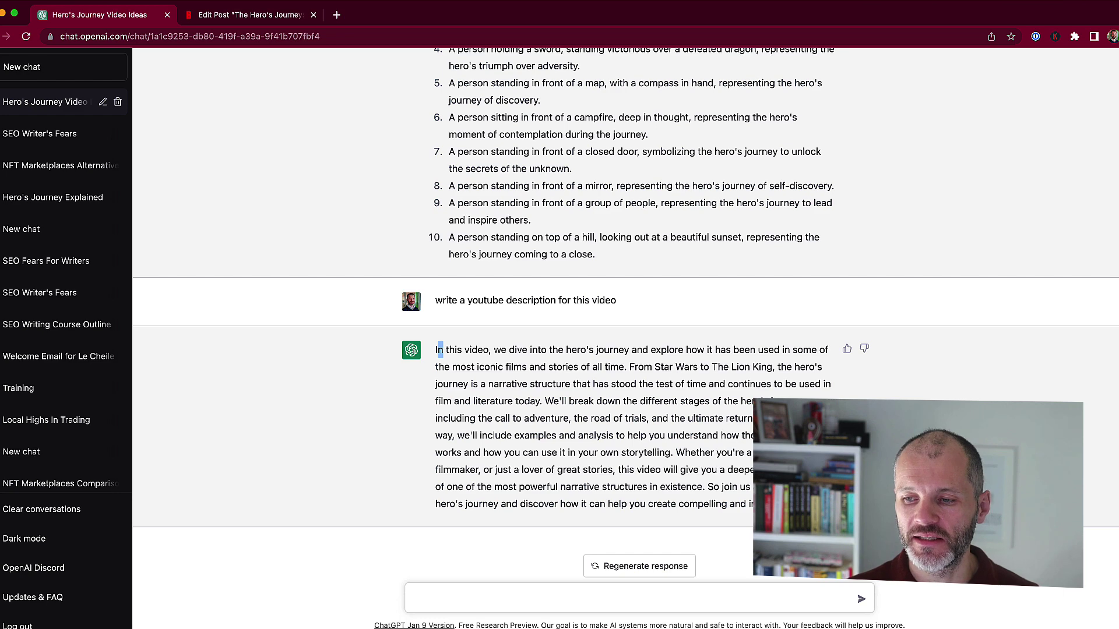
pyautogui.moveTo(757, 513); pyautogui.dragTo(438, 348)
pyautogui.scroll(3, 582, 513)
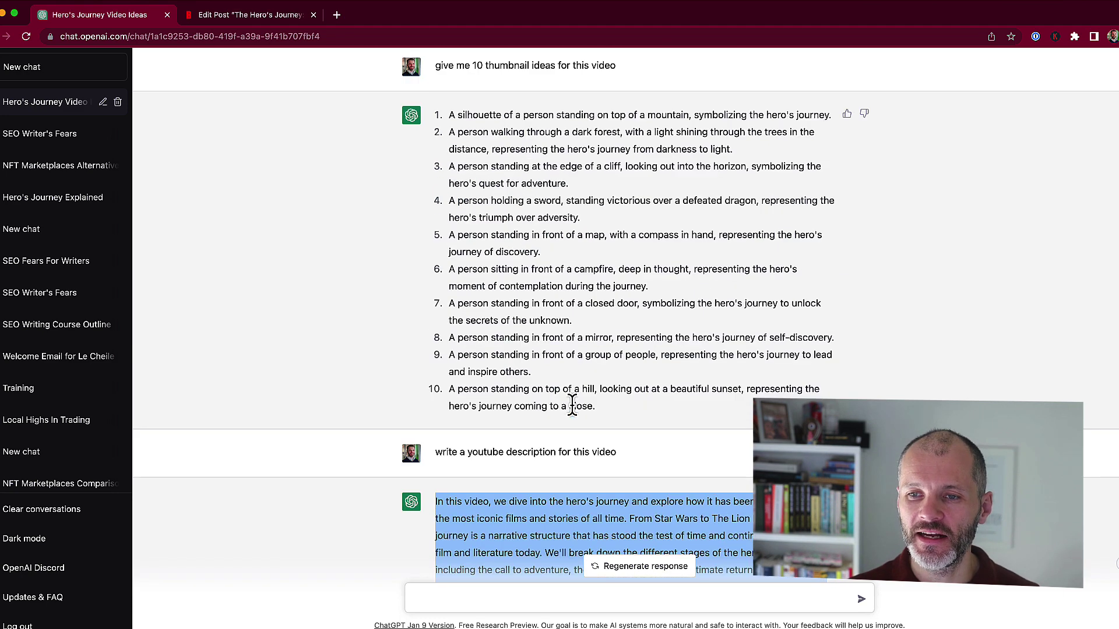
pyautogui.scroll(3, 586, 516)
pyautogui.moveTo(586, 516); pyautogui.dragTo(609, 482)
pyautogui.scroll(3, 609, 482)
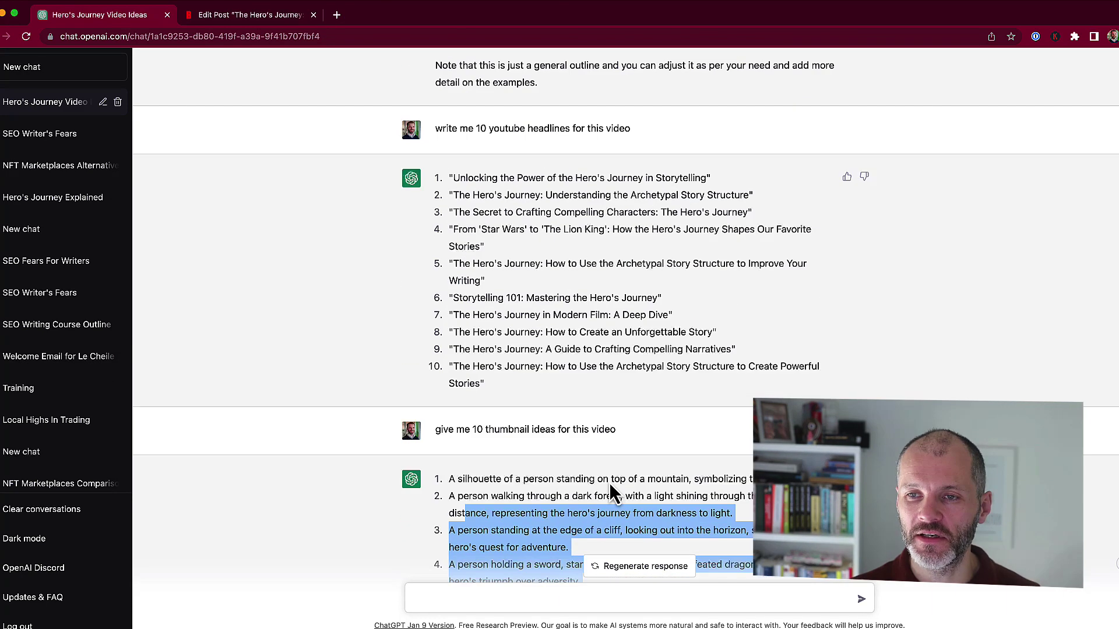
pyautogui.click(460, 160)
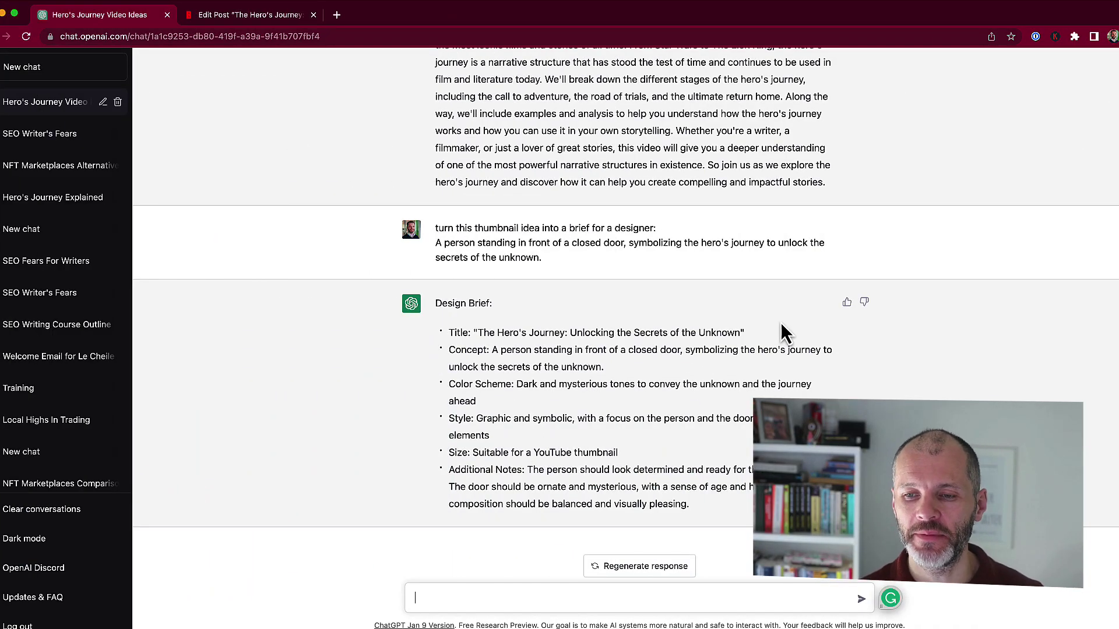
pyautogui.scroll(8, 727, 298)
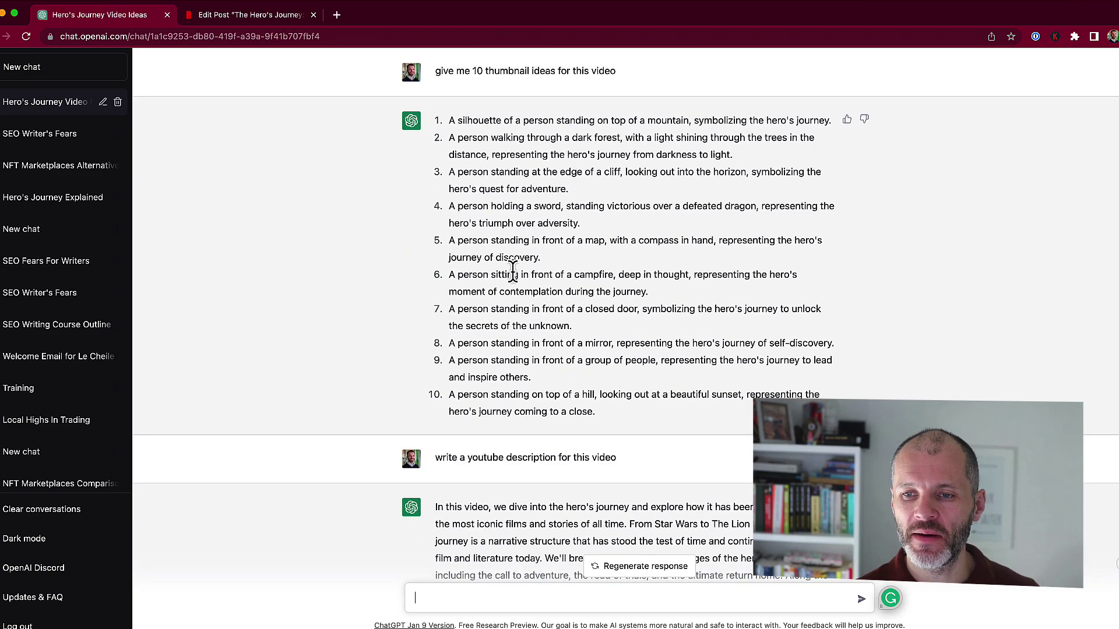
pyautogui.moveTo(450, 310); pyautogui.dragTo(608, 328)
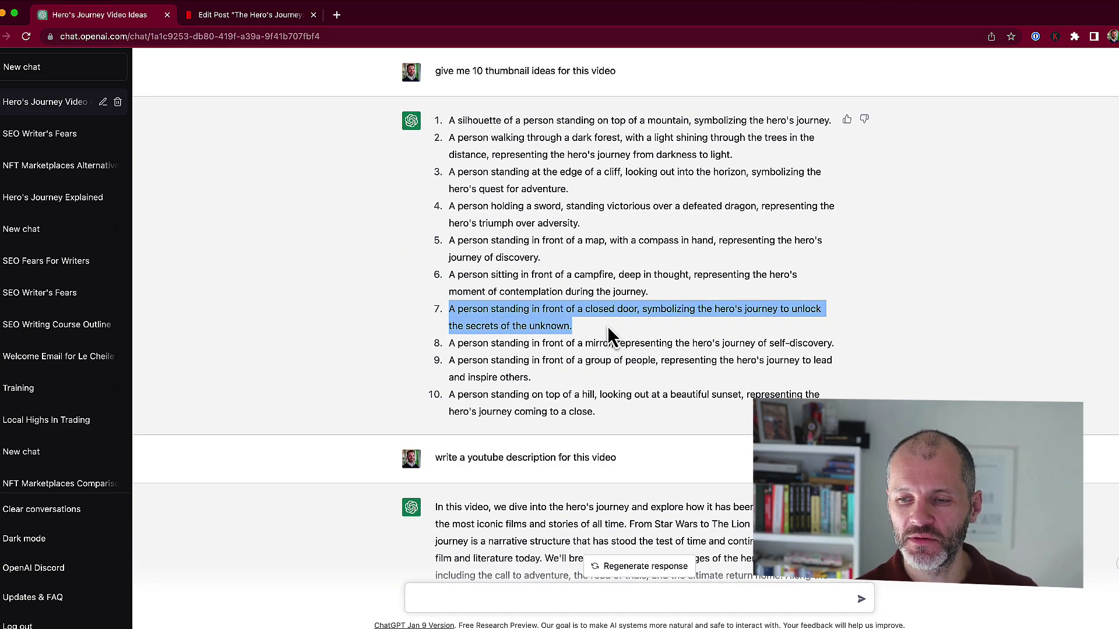
pyautogui.scroll(-8, 608, 323)
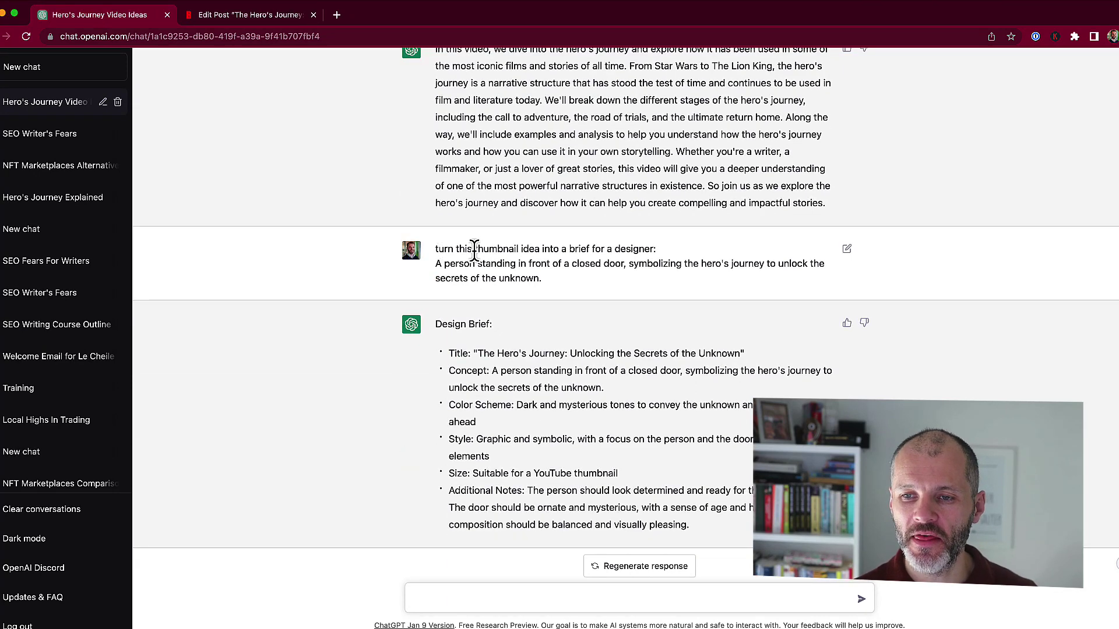
pyautogui.moveTo(474, 251); pyautogui.dragTo(518, 250)
pyautogui.moveTo(656, 250); pyautogui.dragTo(568, 249)
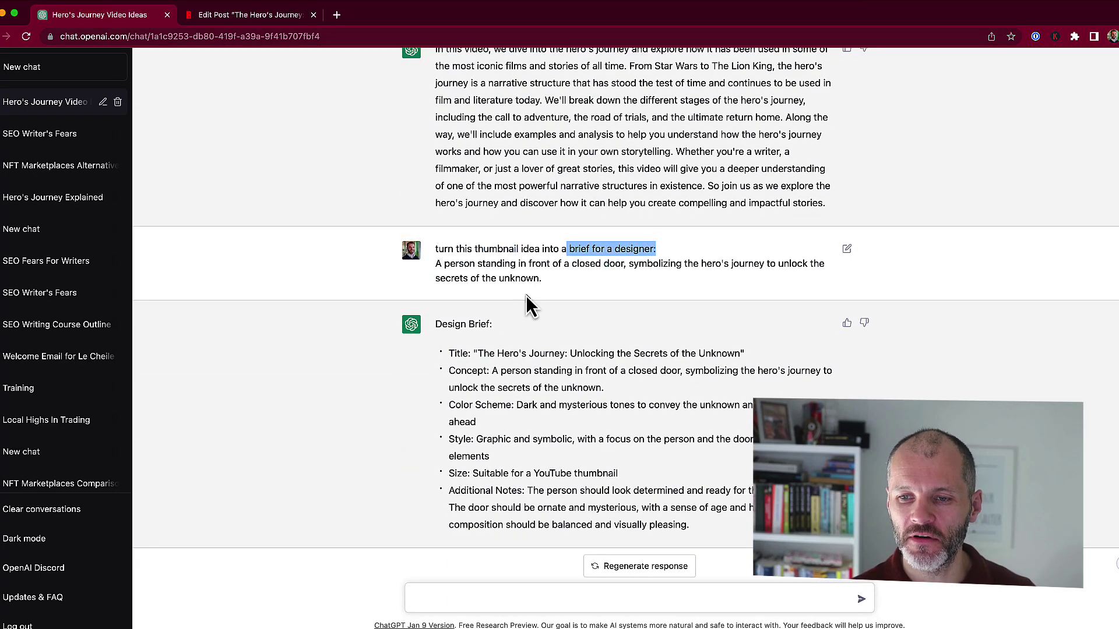
pyautogui.scroll(-1, 507, 323)
pyautogui.moveTo(466, 350); pyautogui.dragTo(505, 388)
pyautogui.click(500, 396)
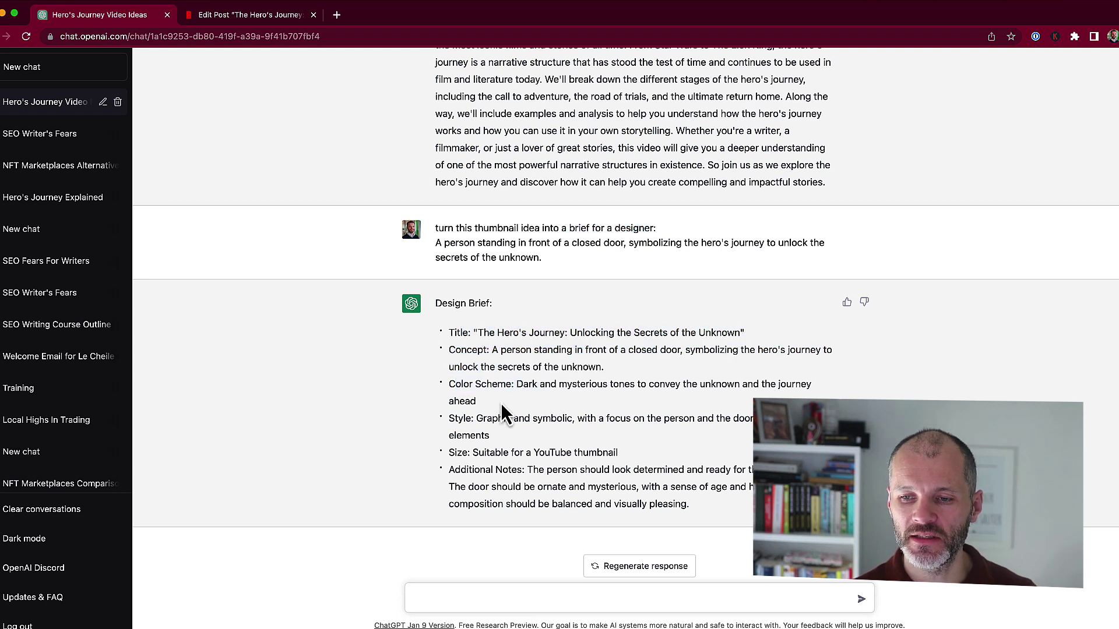
pyautogui.moveTo(453, 418); pyautogui.dragTo(504, 460)
pyautogui.moveTo(706, 510); pyautogui.dragTo(475, 312)
pyautogui.scroll(10, 524, 317)
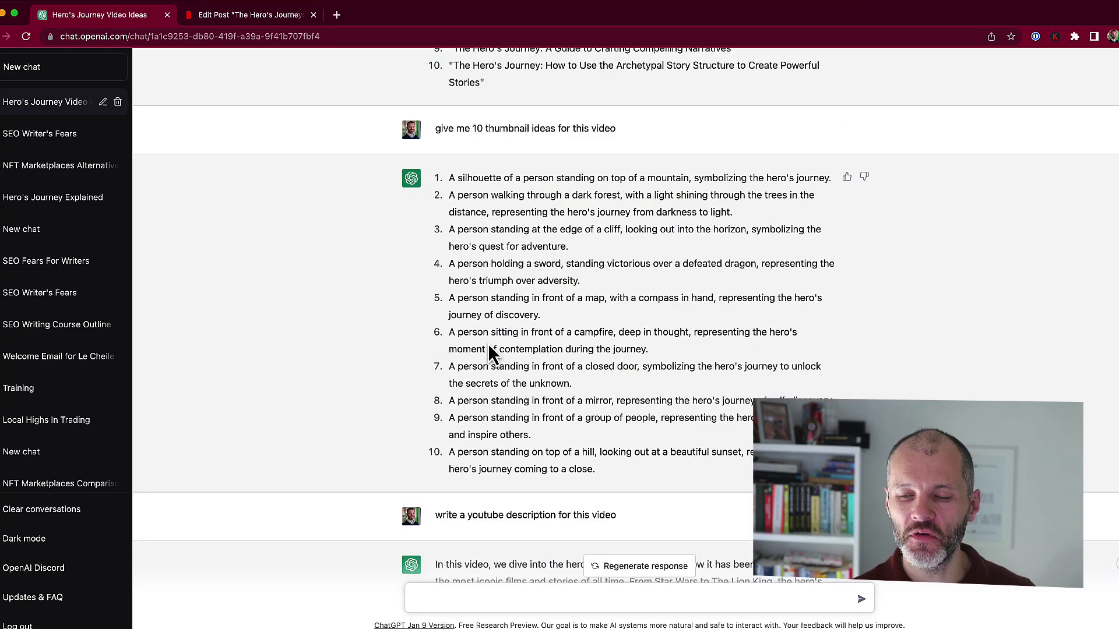
pyautogui.scroll(-8, 487, 344)
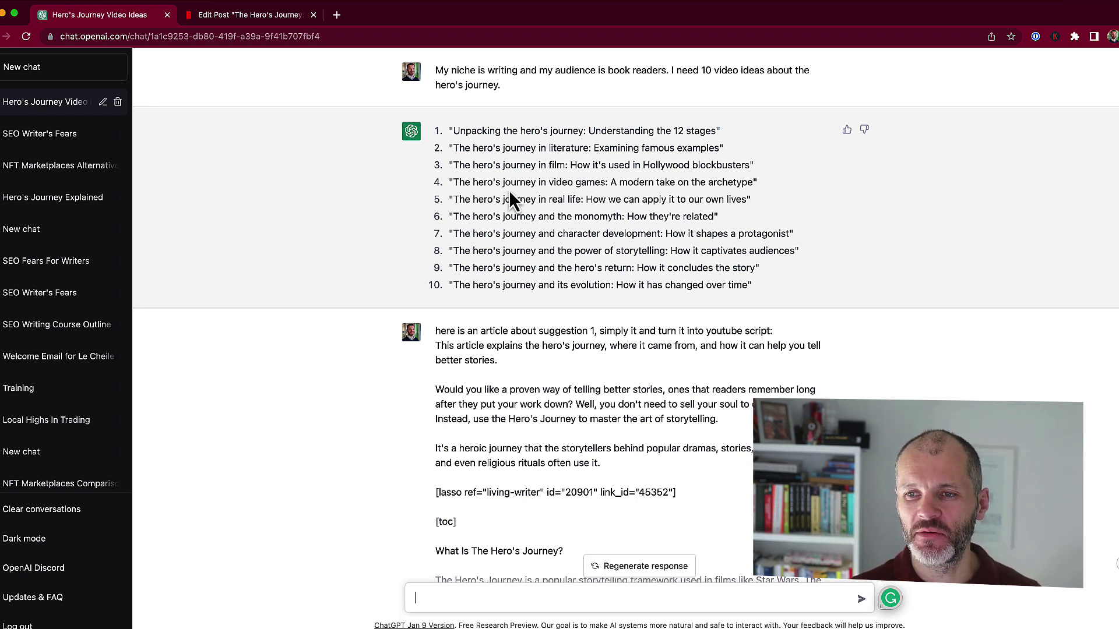
pyautogui.moveTo(458, 166); pyautogui.dragTo(568, 169)
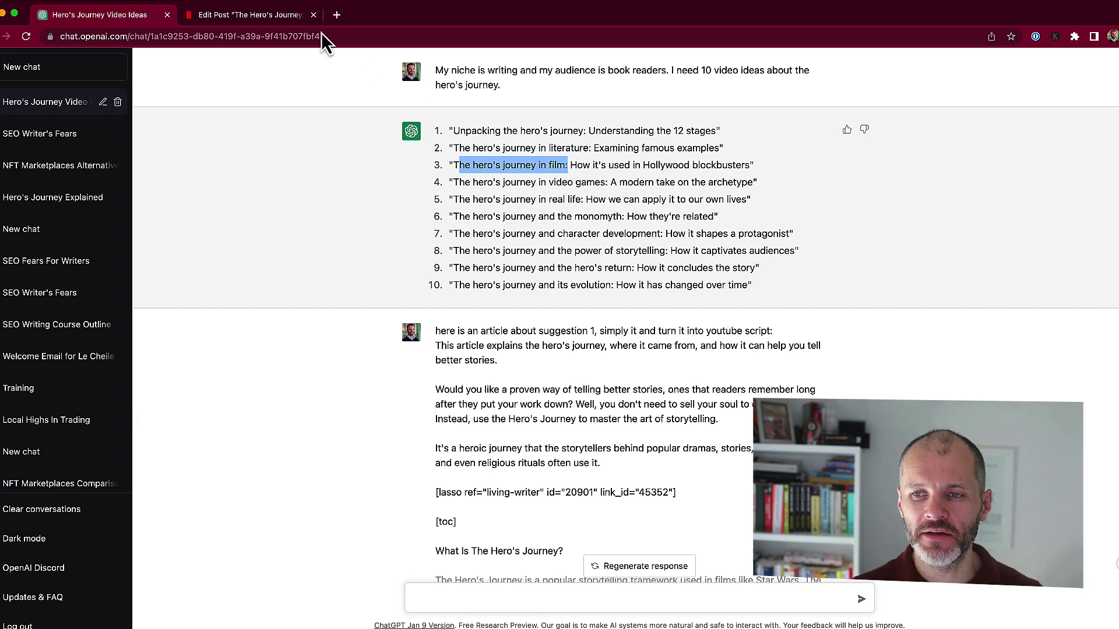
pyautogui.click(238, 16)
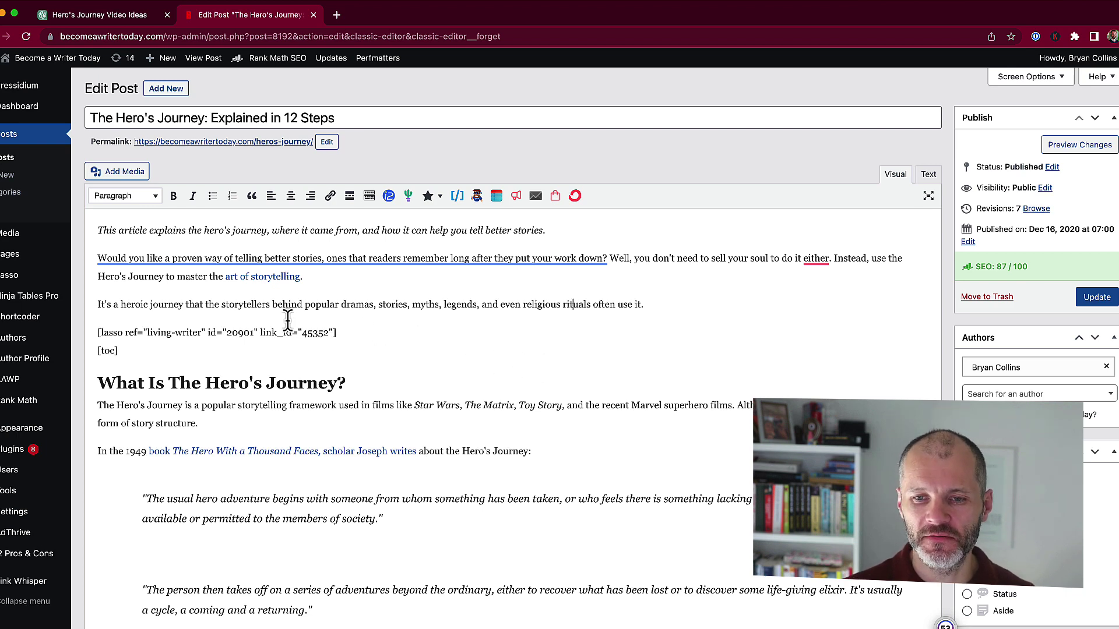
pyautogui.click(149, 20)
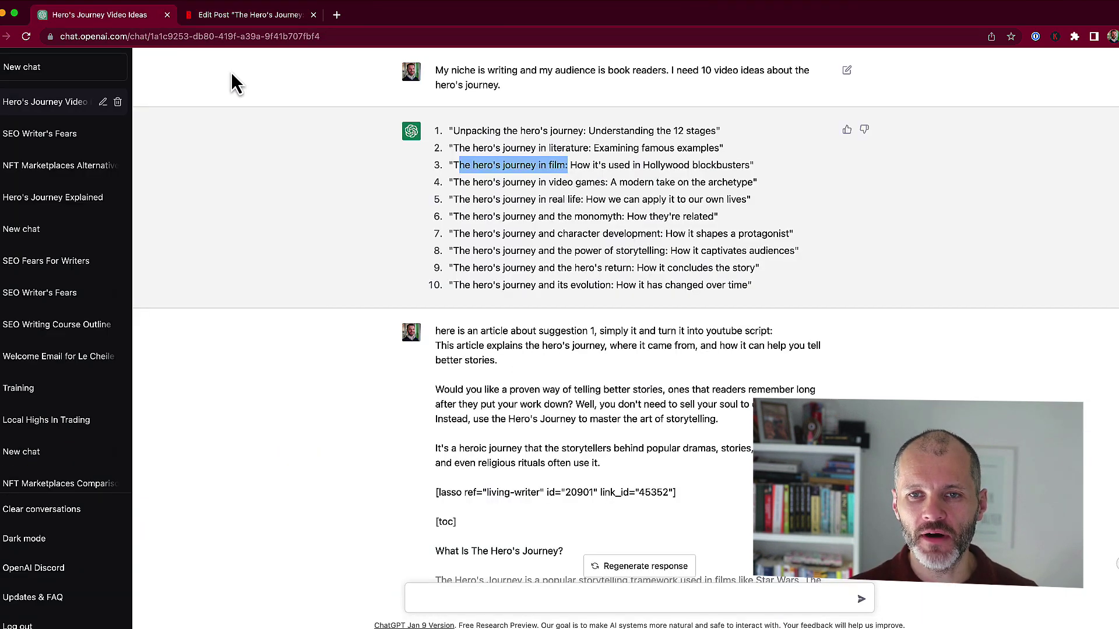
# Highlight idea 3's film title and the script request's at-least-10-examples requirement.
pyautogui.click(505, 163)
pyautogui.moveTo(505, 164); pyautogui.dragTo(609, 169)
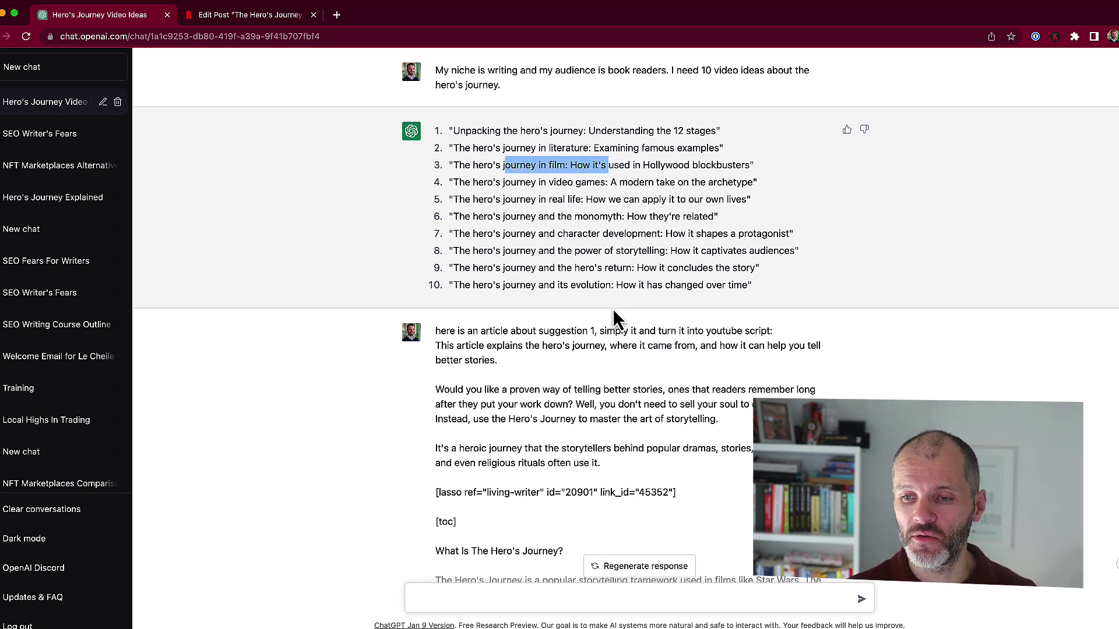
pyautogui.scroll(-20, 612, 309)
pyautogui.moveTo(474, 146); pyautogui.dragTo(479, 146)
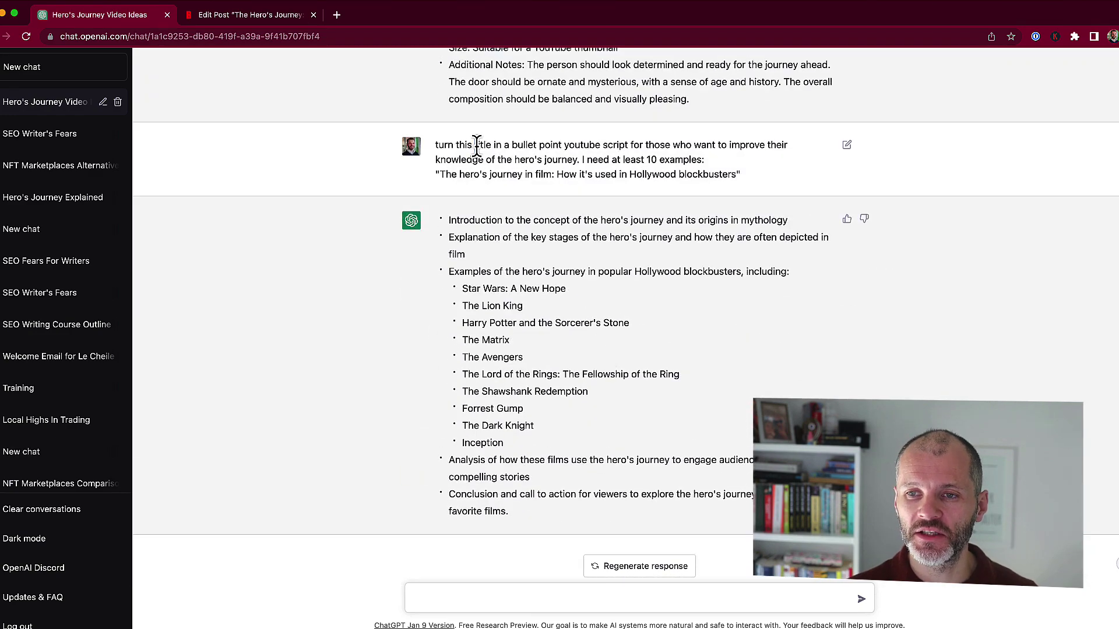
pyautogui.moveTo(454, 160); pyautogui.dragTo(547, 162)
pyautogui.click(591, 160)
pyautogui.moveTo(731, 163); pyautogui.dragTo(608, 162)
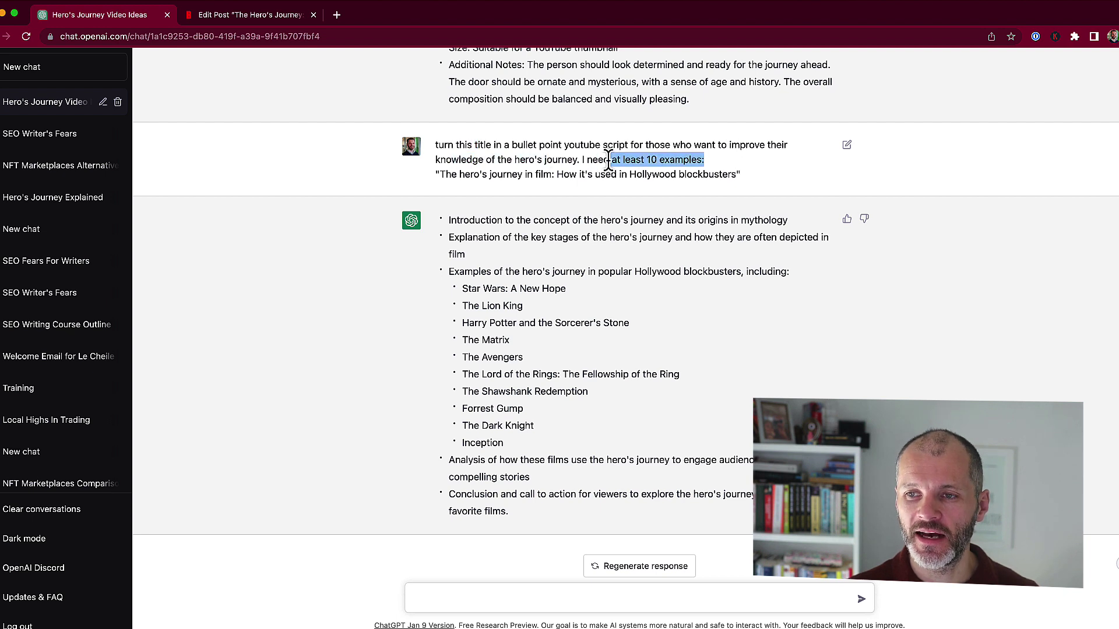
pyautogui.moveTo(722, 164); pyautogui.dragTo(577, 161)
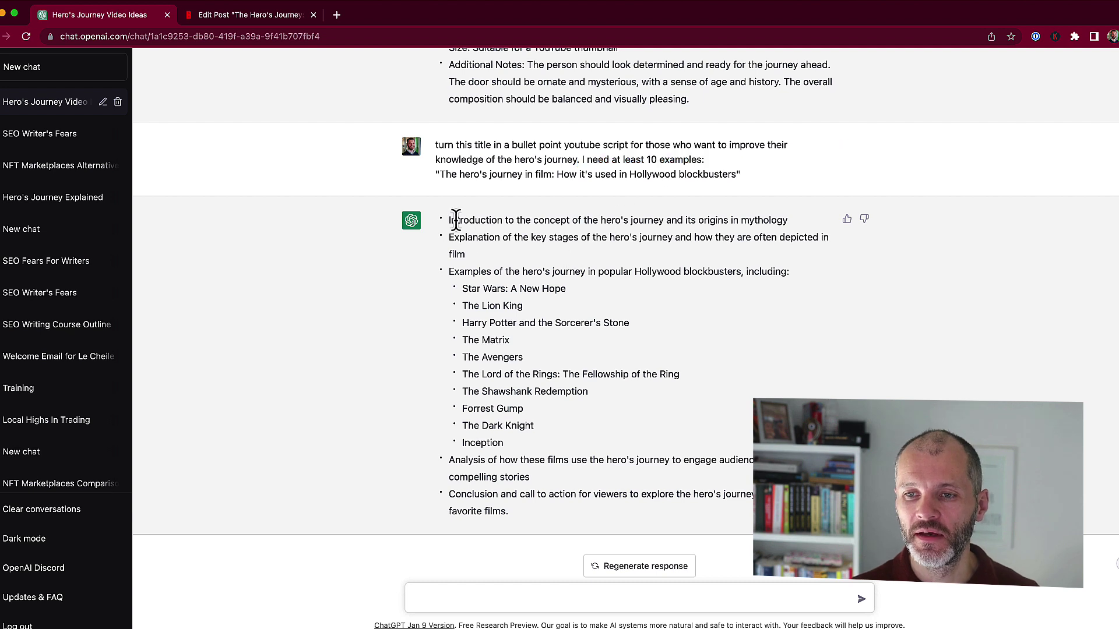
# Highlight the reply's introduction, the example film list and the Star Wars: A New Hope entry.
pyautogui.moveTo(457, 219); pyautogui.dragTo(500, 239)
pyautogui.moveTo(476, 289); pyautogui.dragTo(524, 522)
pyautogui.tripleClick(429, 507)
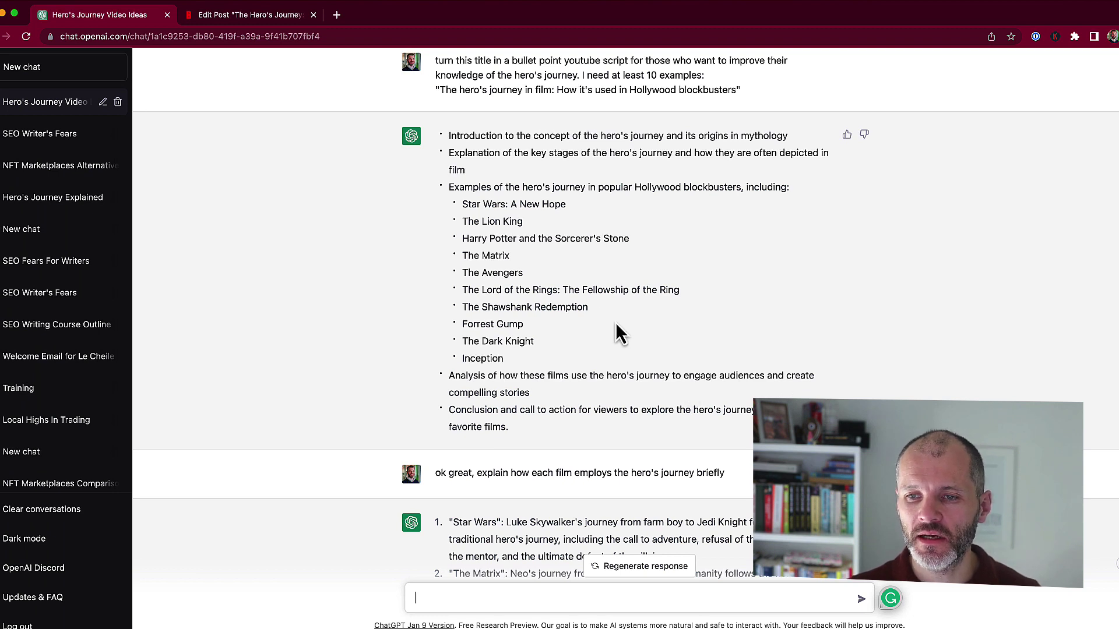
pyautogui.moveTo(497, 206); pyautogui.dragTo(523, 210)
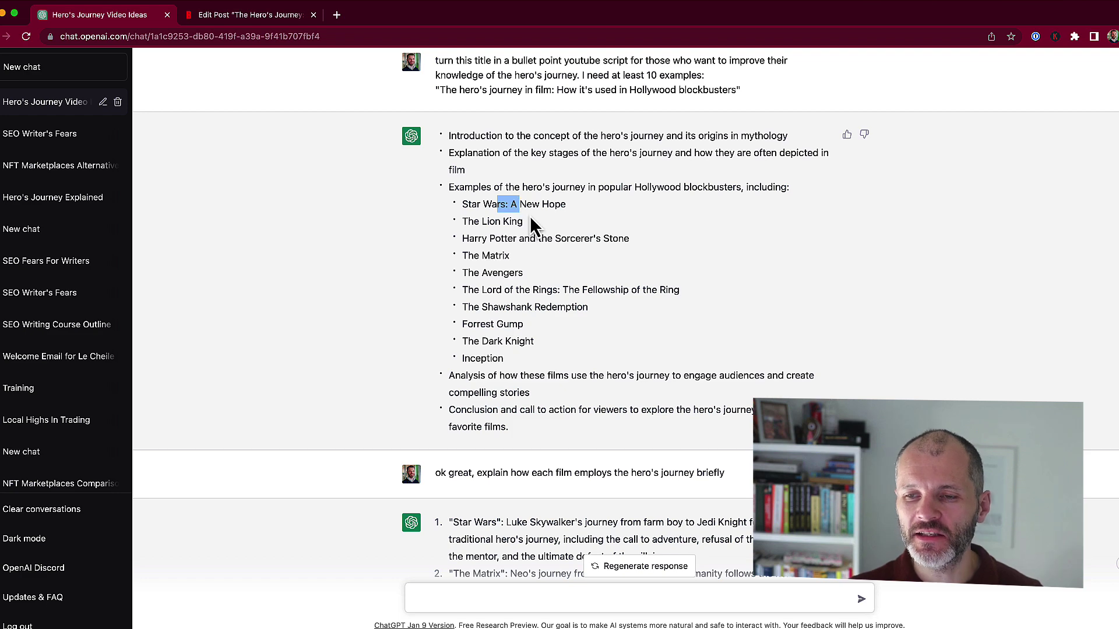
pyautogui.scroll(-1, 569, 309)
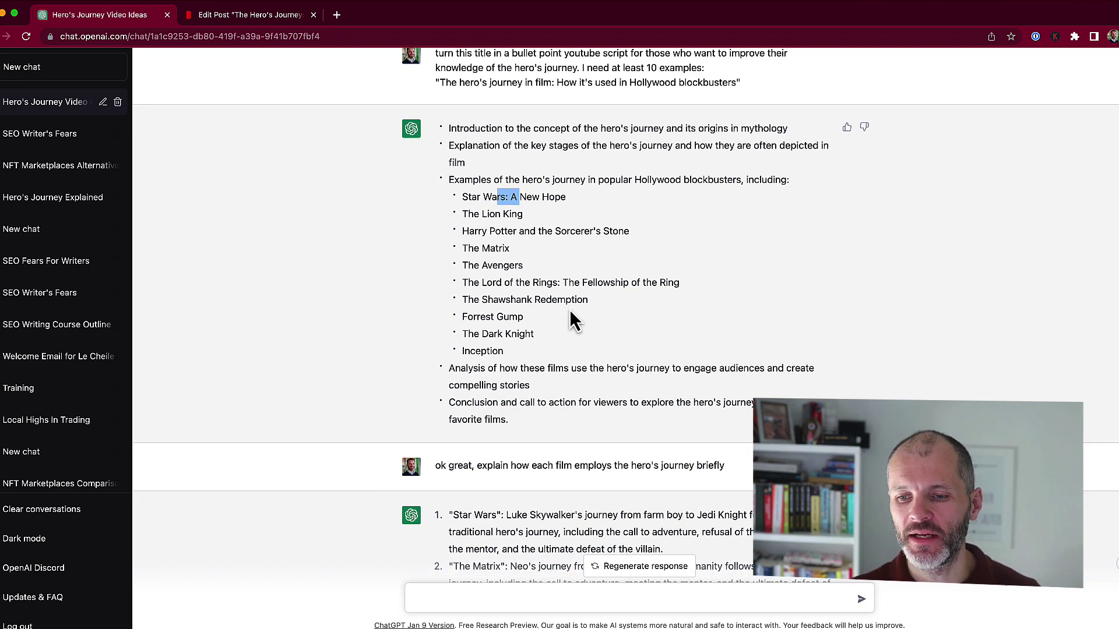
pyautogui.click(455, 450)
pyautogui.tripleClick(455, 452)
pyautogui.click(537, 452)
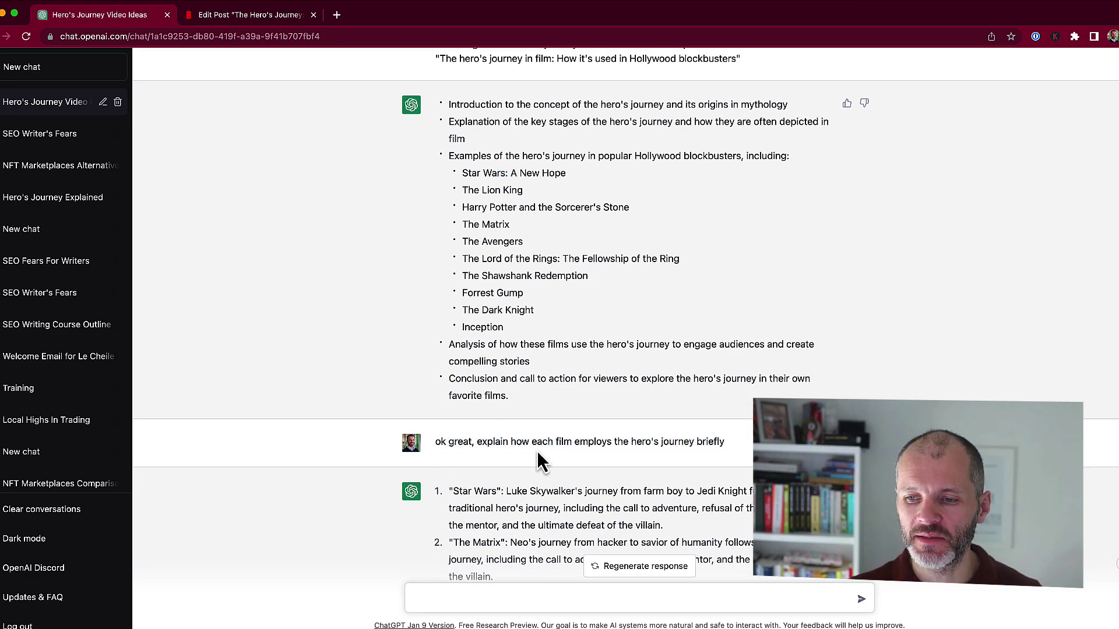
pyautogui.moveTo(725, 443); pyautogui.dragTo(555, 445)
pyautogui.click(694, 446)
pyautogui.scroll(-5, 652, 443)
pyautogui.moveTo(474, 339); pyautogui.dragTo(635, 356)
pyautogui.scroll(-1, 558, 400)
pyautogui.moveTo(486, 374); pyautogui.dragTo(515, 409)
pyautogui.scroll(-1, 515, 409)
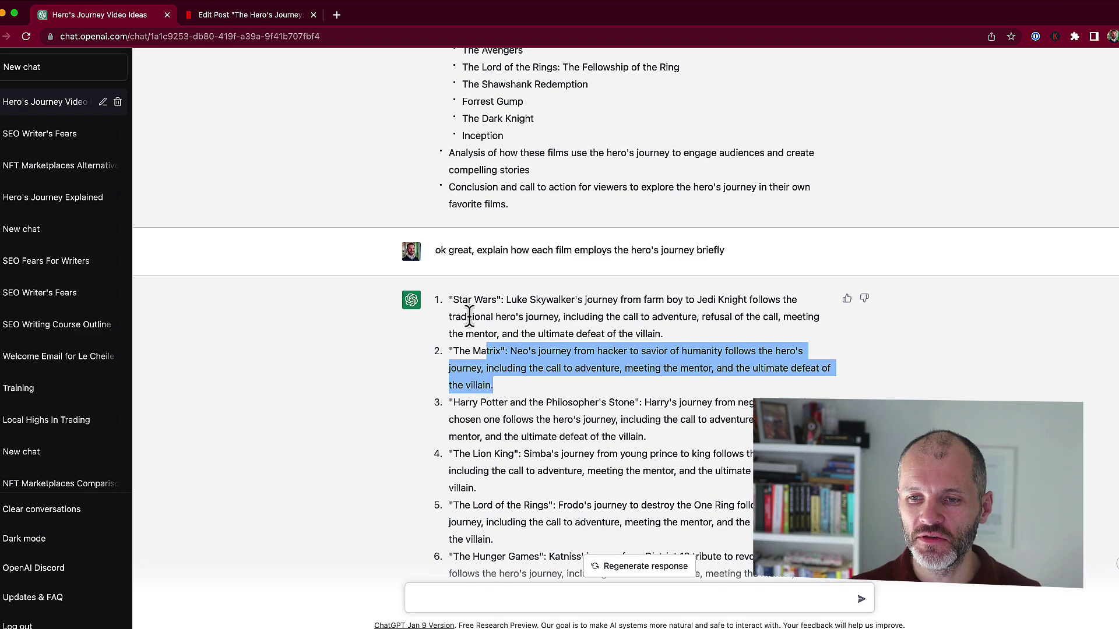
pyautogui.click(467, 407)
pyautogui.scroll(-6, 474, 409)
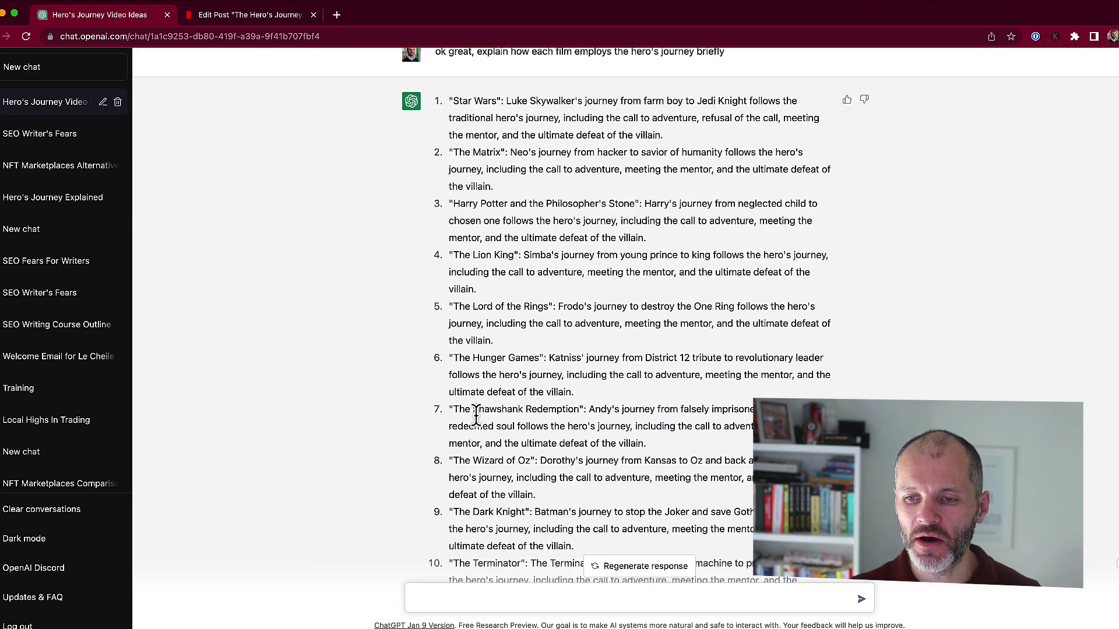
pyautogui.scroll(-1, 476, 410)
pyautogui.scroll(7, 545, 418)
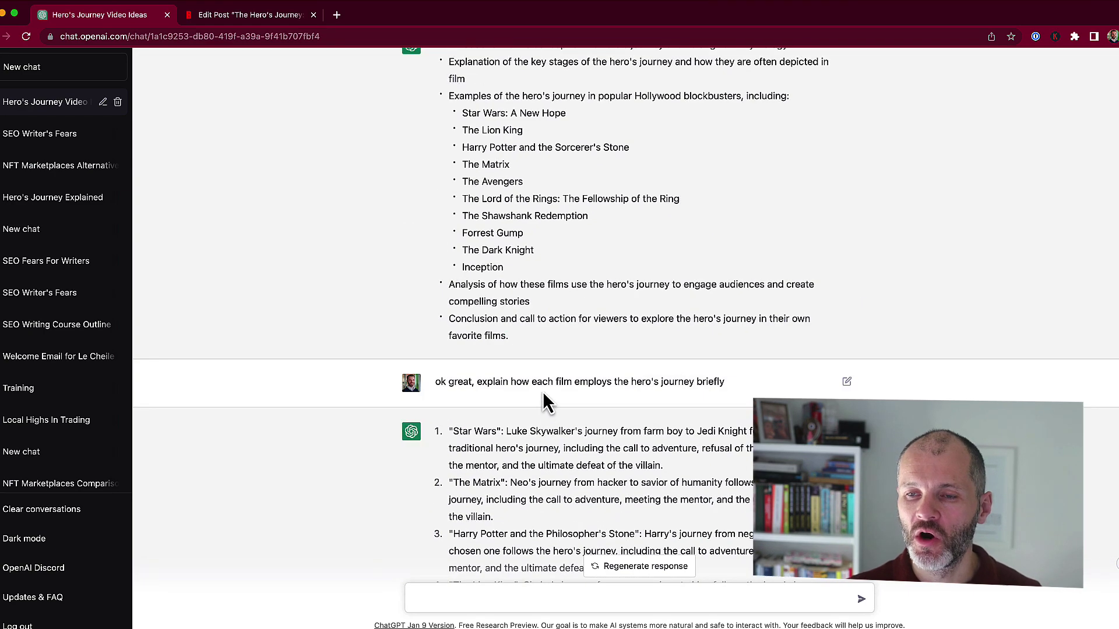
pyautogui.scroll(1, 543, 391)
pyautogui.moveTo(496, 499); pyautogui.dragTo(622, 481)
pyautogui.scroll(-1, 500, 489)
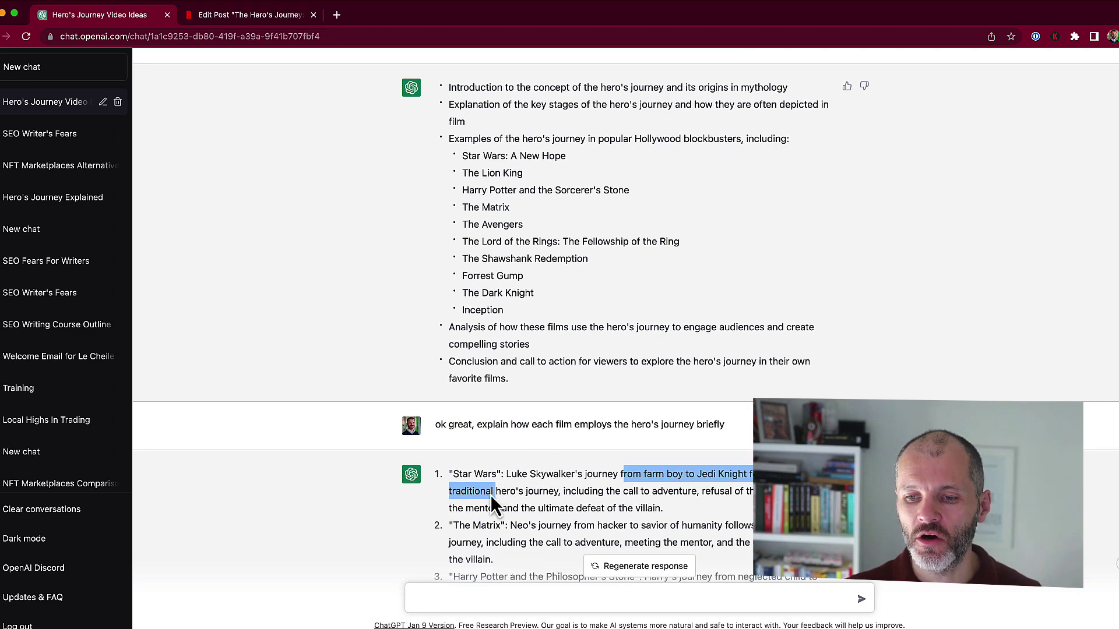
pyautogui.scroll(-2, 583, 461)
pyautogui.moveTo(506, 360); pyautogui.dragTo(685, 394)
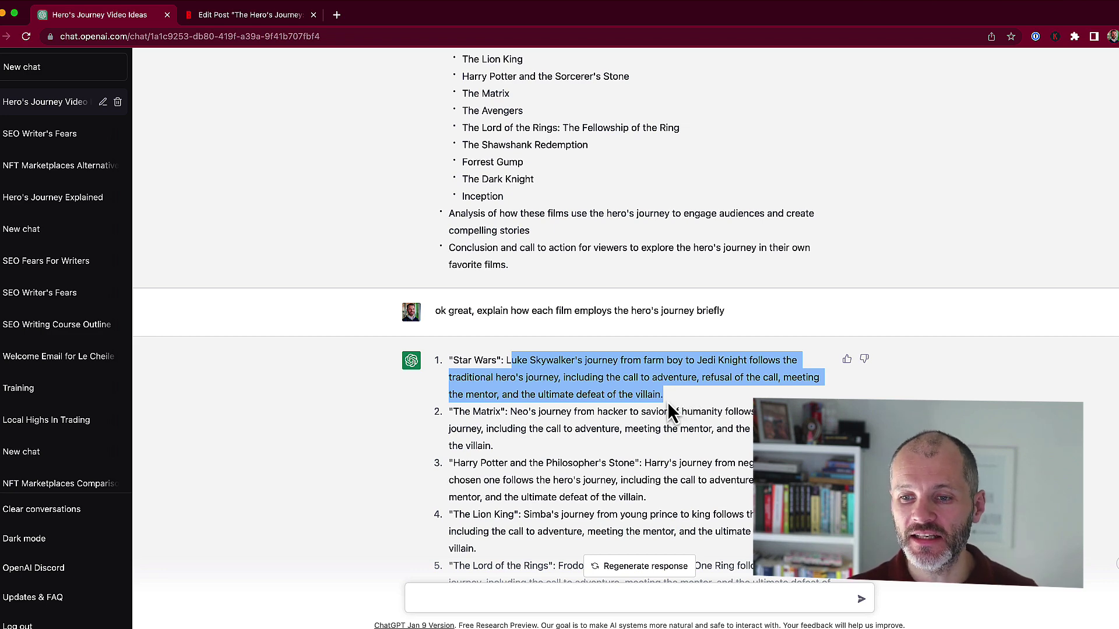
pyautogui.scroll(2, 659, 402)
pyautogui.scroll(5, 652, 392)
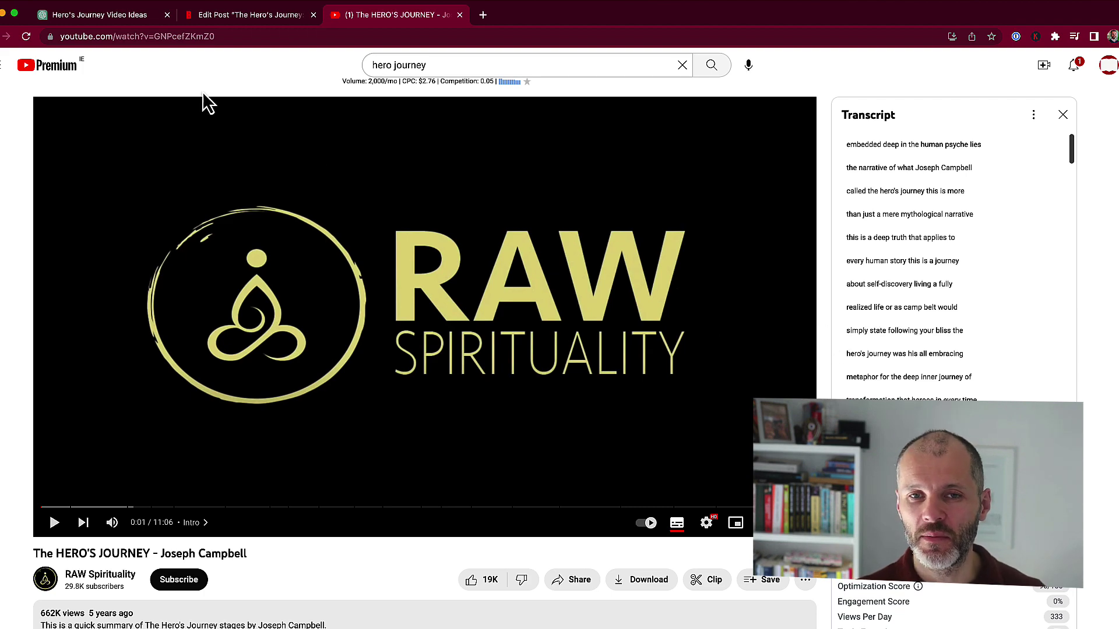
# Back in ChatGPT, scroll up to the pasted transcript prompt and review it.
pyautogui.click(115, 24)
pyautogui.scroll(10, 662, 274)
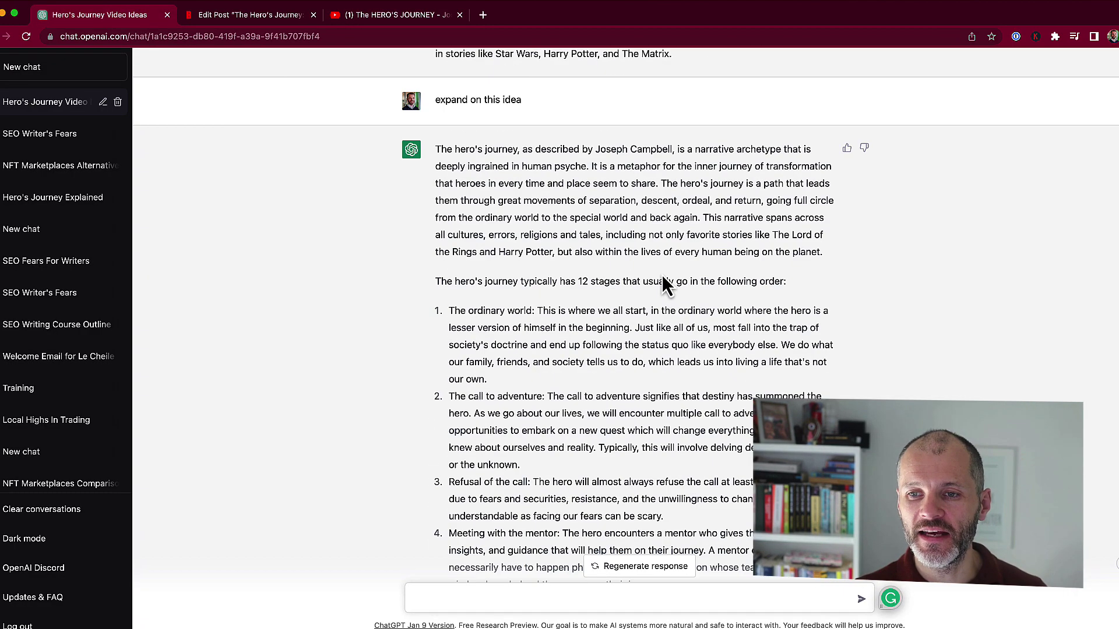
pyautogui.scroll(15, 656, 280)
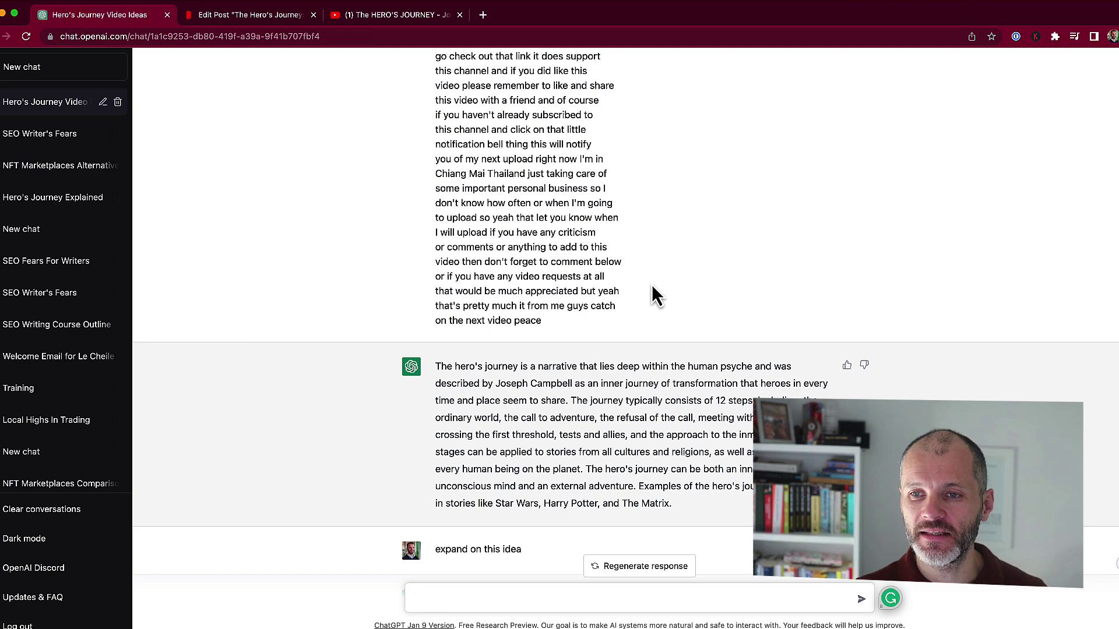
pyautogui.scroll(15, 647, 275)
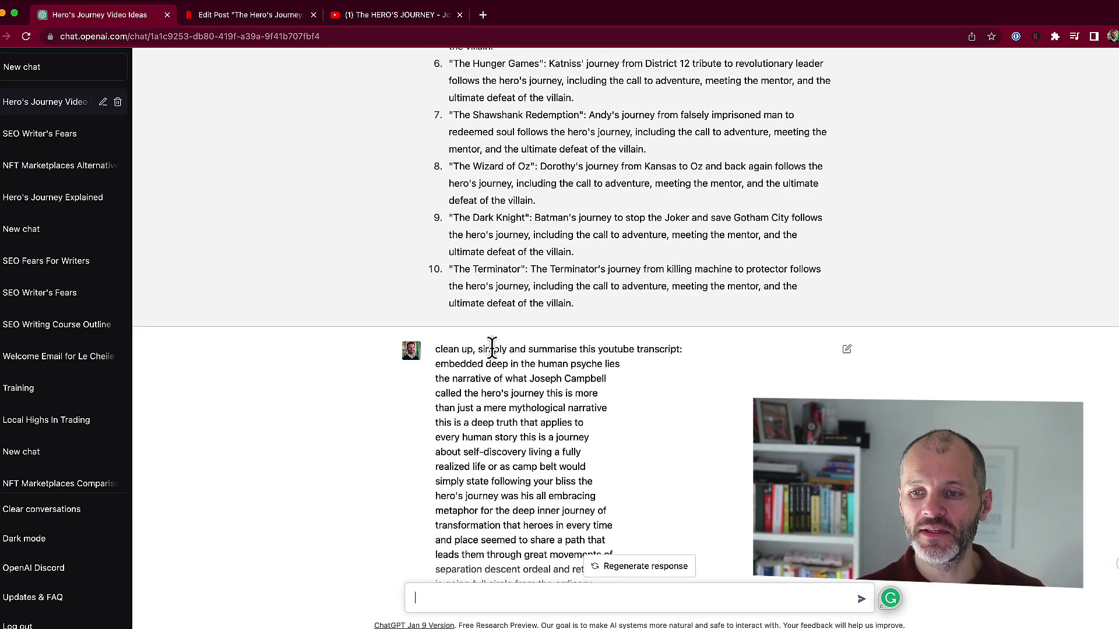
pyautogui.moveTo(507, 349); pyautogui.dragTo(655, 359)
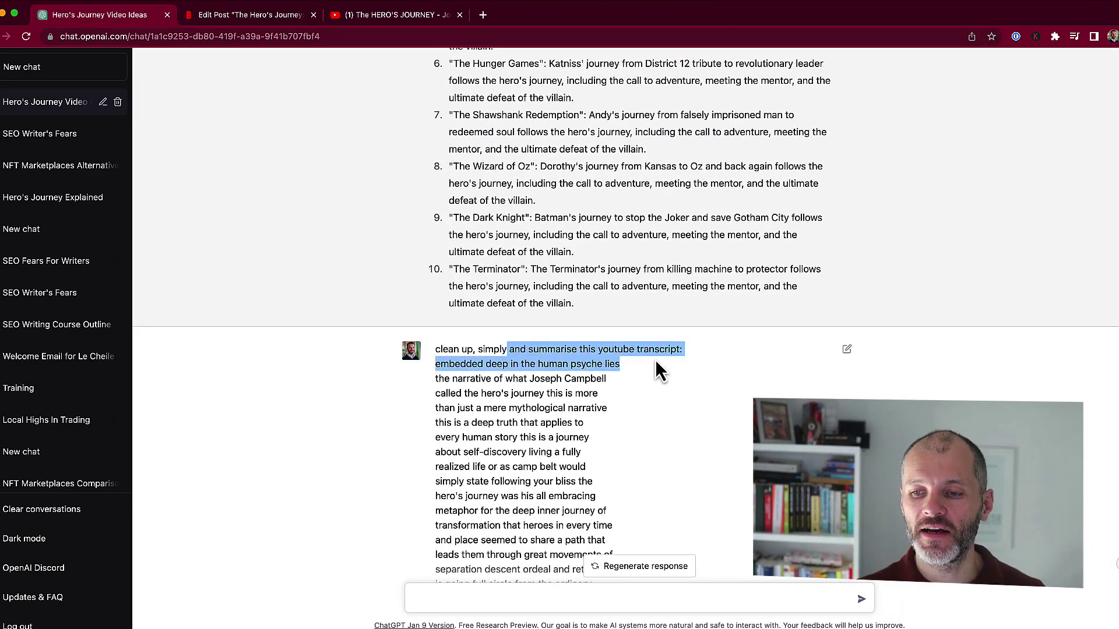
pyautogui.scroll(-3, 659, 367)
pyautogui.click(447, 178)
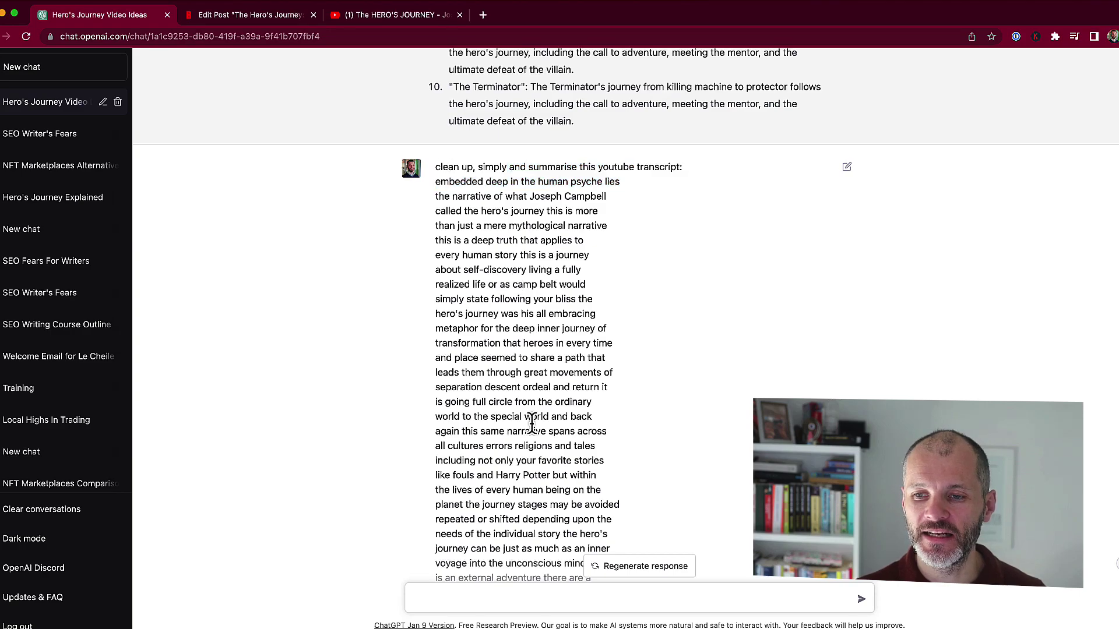
pyautogui.scroll(-10, 530, 411)
pyautogui.scroll(-20, 542, 408)
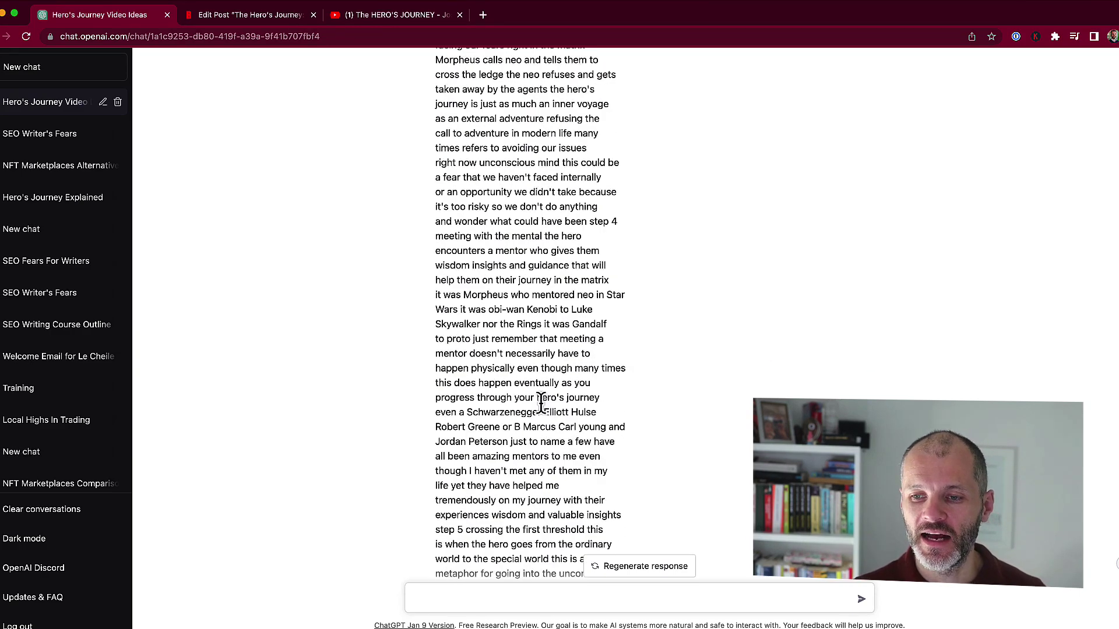
pyautogui.scroll(-15, 541, 405)
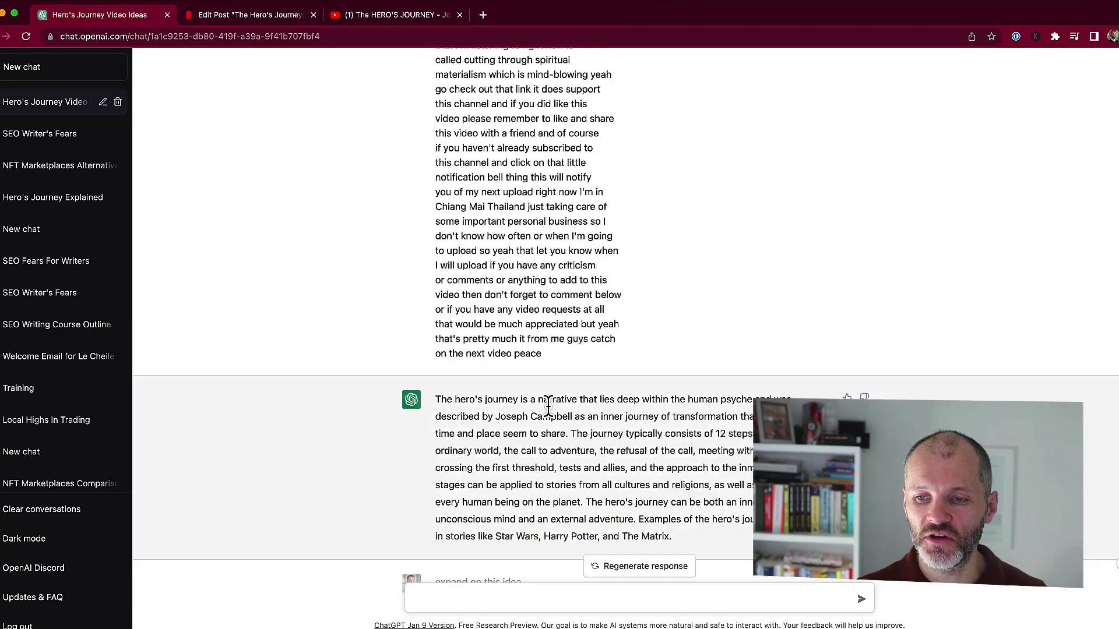
# Highlight the transcript summary and twelve-stage expansion, then return to the YouTube video page.
pyautogui.moveTo(439, 152); pyautogui.dragTo(699, 295)
pyautogui.moveTo(436, 346); pyautogui.dragTo(528, 350)
pyautogui.scroll(-4, 512, 338)
pyautogui.moveTo(442, 195); pyautogui.dragTo(823, 294)
pyautogui.moveTo(538, 371); pyautogui.dragTo(821, 494)
pyautogui.scroll(-10, 559, 397)
pyautogui.click(406, 99)
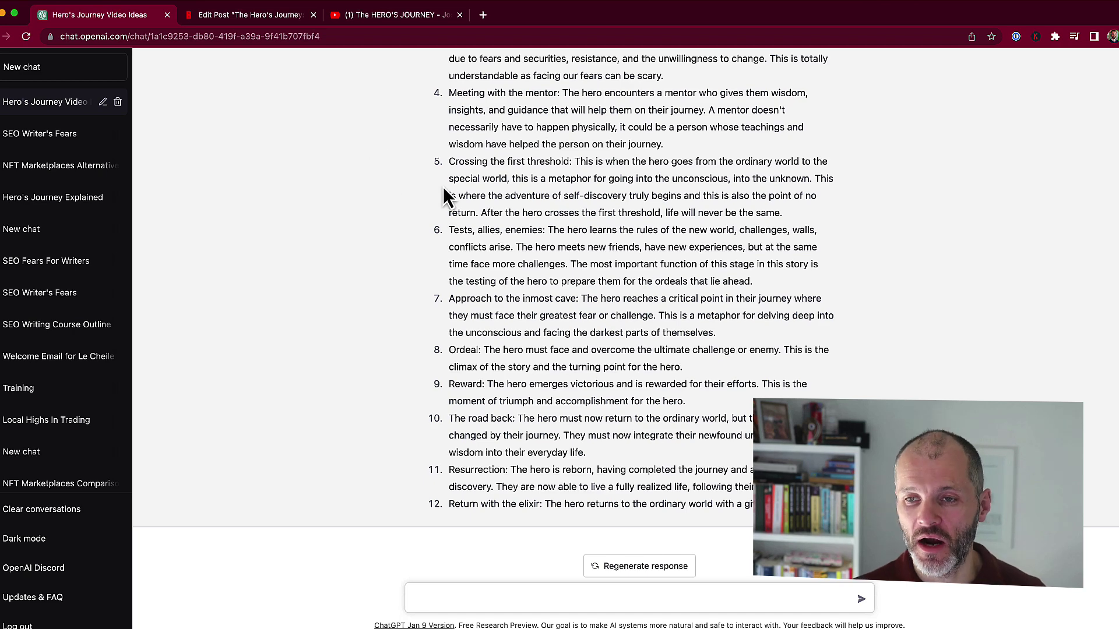
pyautogui.click(427, 15)
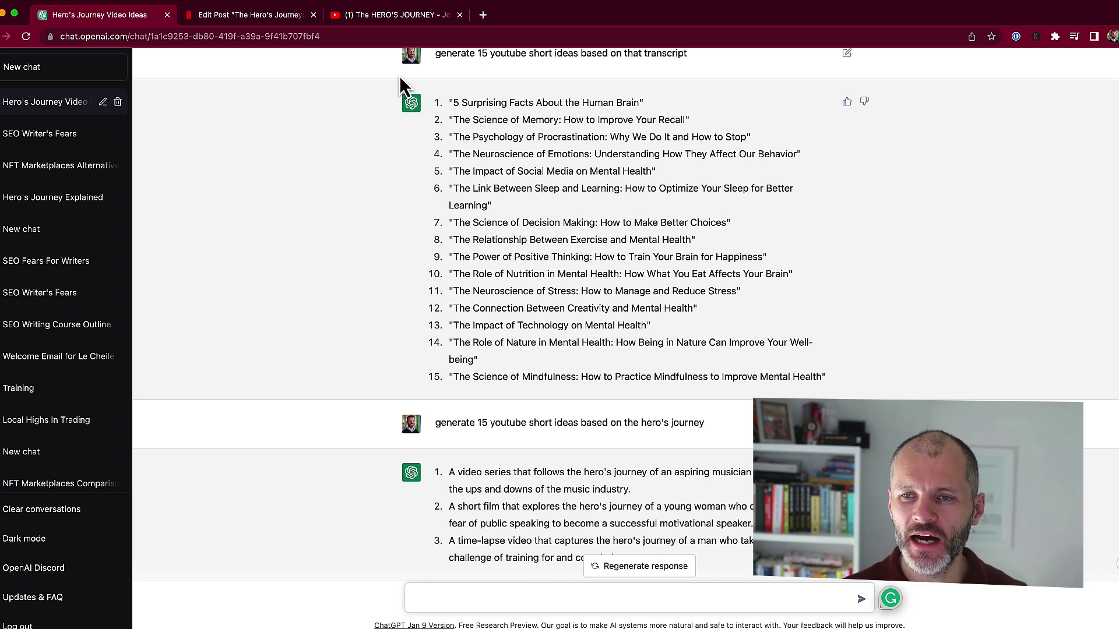
# Highlight YouTube short ideas 2–5 in the transcript-based list, then move on to the hero's journey ideas.
pyautogui.moveTo(502, 120); pyautogui.dragTo(510, 222)
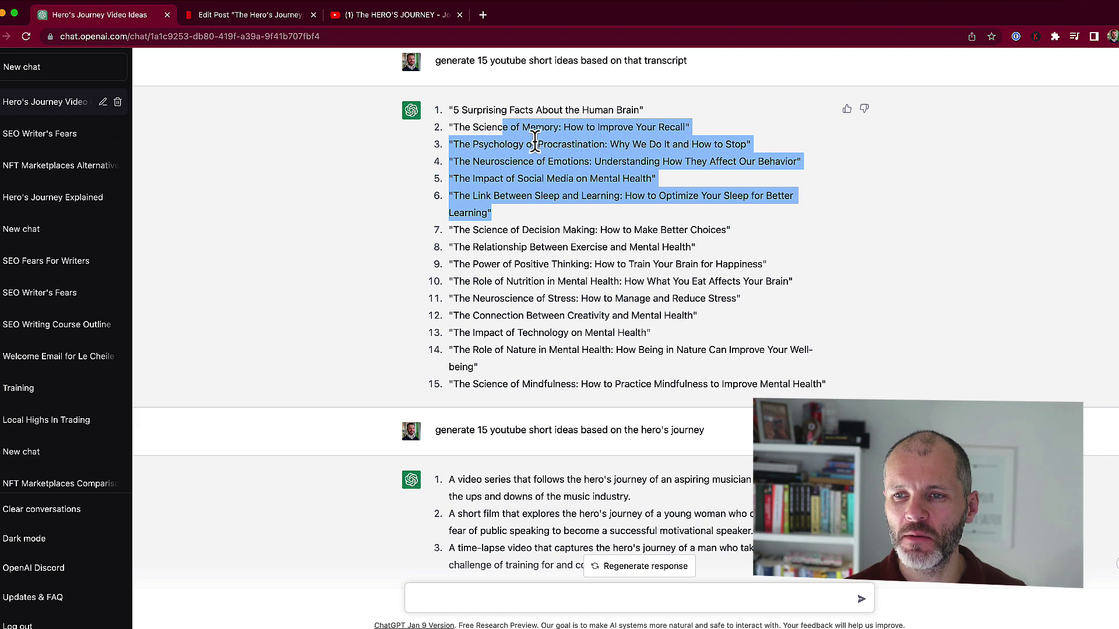
pyautogui.moveTo(536, 127); pyautogui.dragTo(604, 178)
pyautogui.scroll(2, 613, 197)
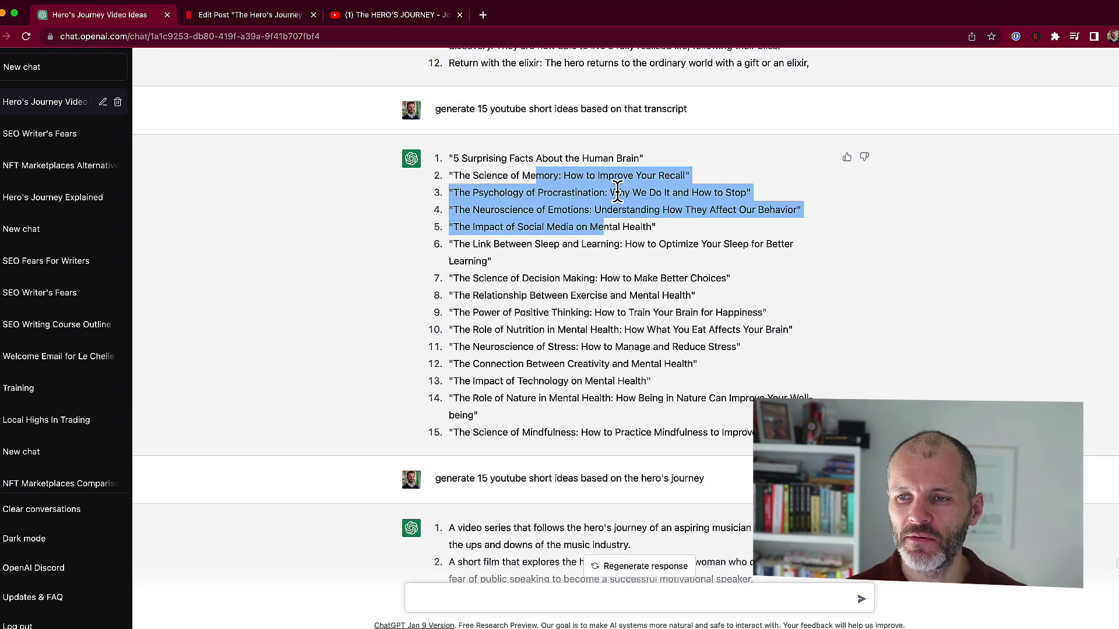
pyautogui.scroll(-1, 616, 192)
pyautogui.scroll(-4, 614, 191)
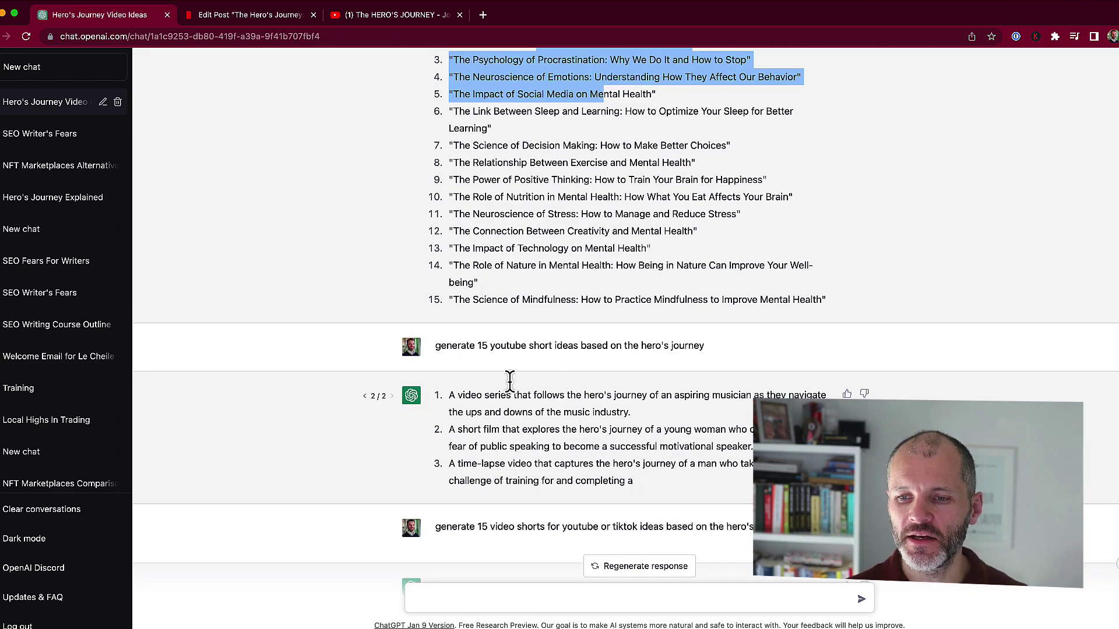
# Highlight the 'for TikTok' wording in the prompt and select all five one-minute TikTok ideas.
pyautogui.moveTo(464, 396); pyautogui.dragTo(629, 454)
pyautogui.scroll(-1, 629, 460)
pyautogui.scroll(-10, 626, 443)
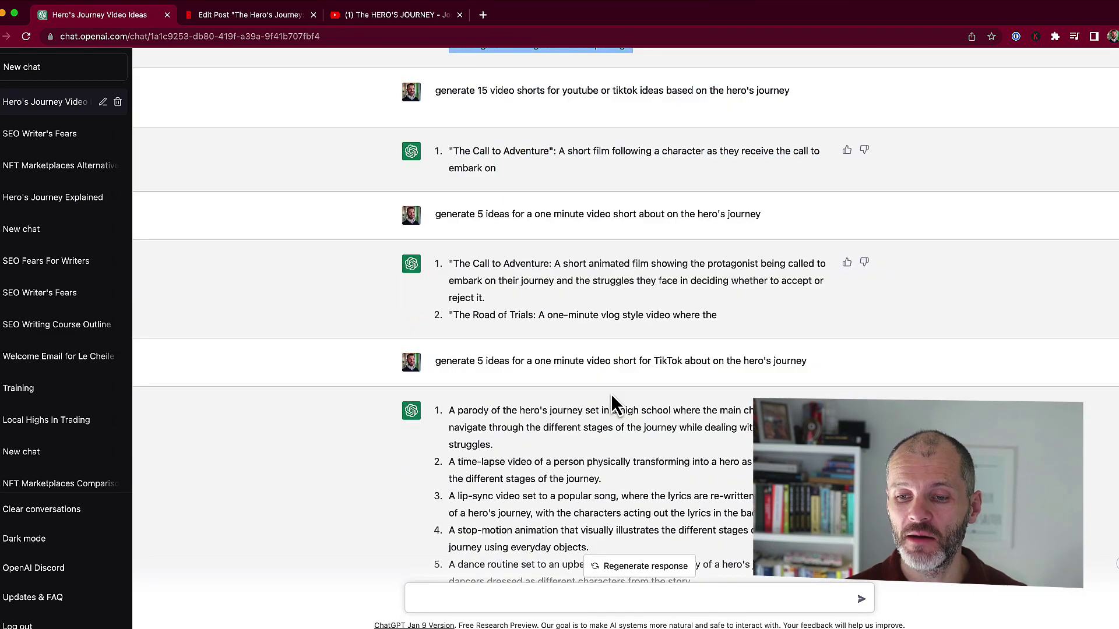
pyautogui.scroll(-3, 600, 392)
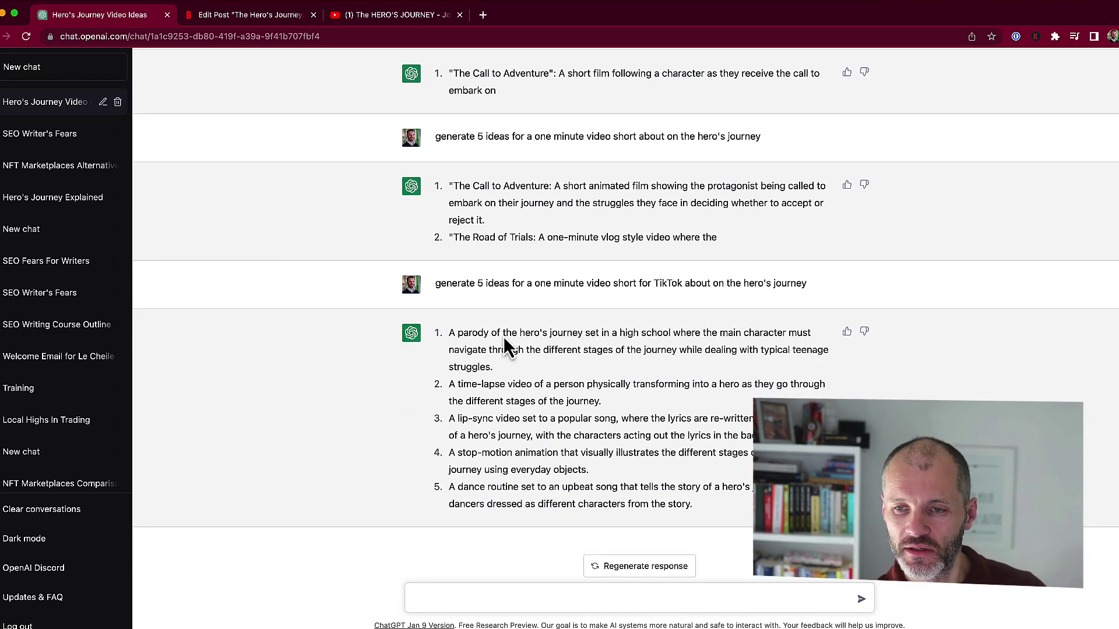
pyautogui.moveTo(485, 285); pyautogui.dragTo(632, 286)
pyautogui.click(633, 287)
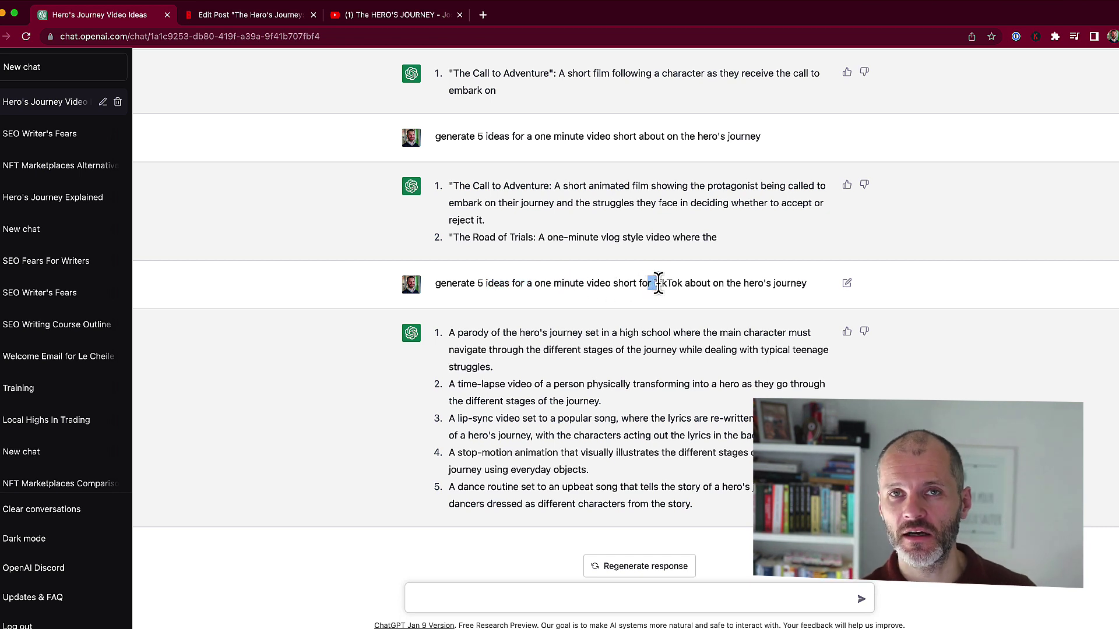
pyautogui.moveTo(708, 284); pyautogui.dragTo(632, 287)
pyautogui.click(632, 284)
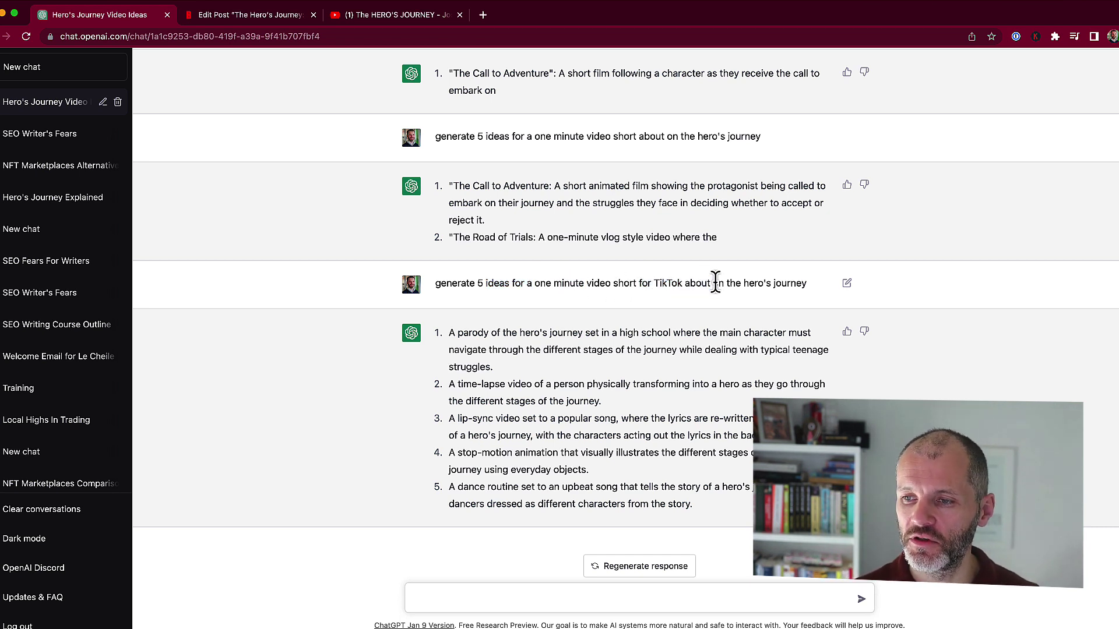
pyautogui.moveTo(780, 283); pyautogui.dragTo(806, 284)
pyautogui.moveTo(487, 318); pyautogui.dragTo(727, 510)
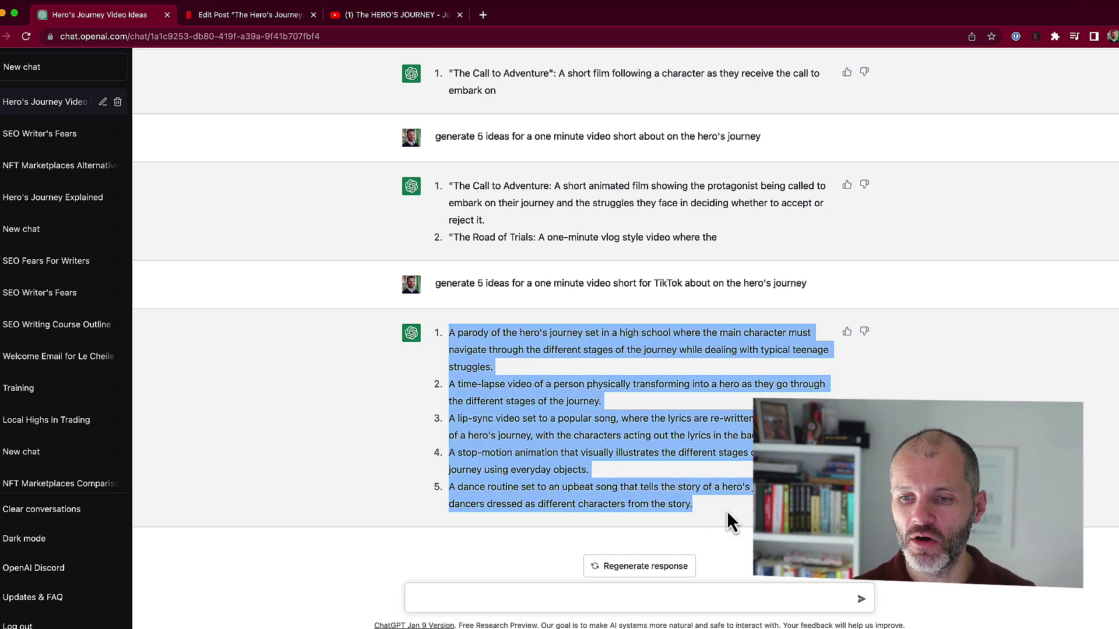